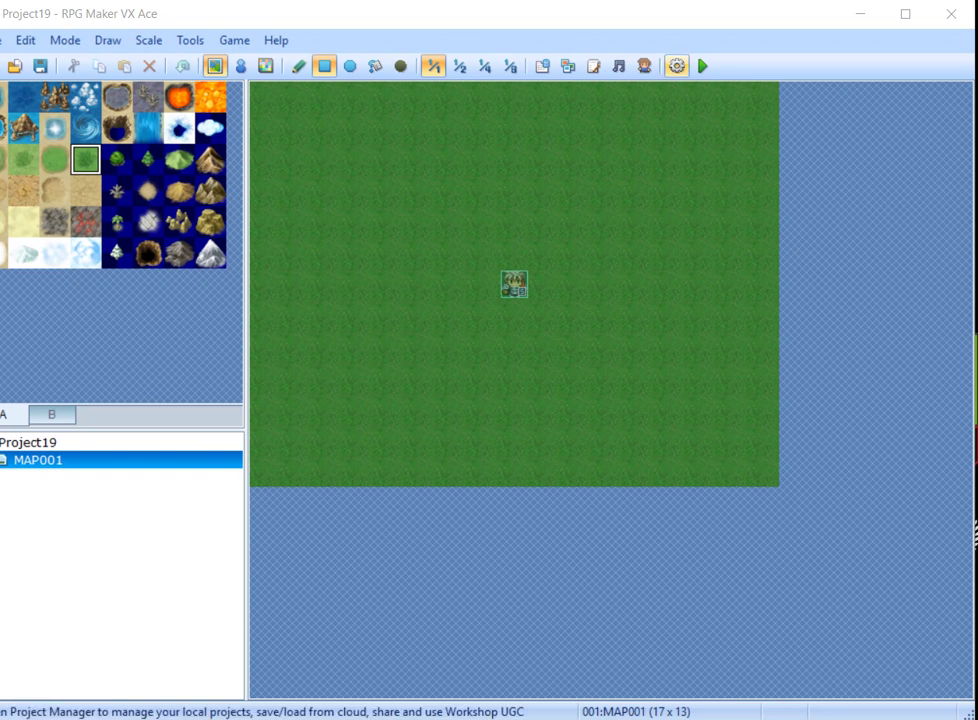
Save the changes to Project19, playtest a new game on the map and close the playtest
{"action": "left_click", "coordinate": [703, 66]}
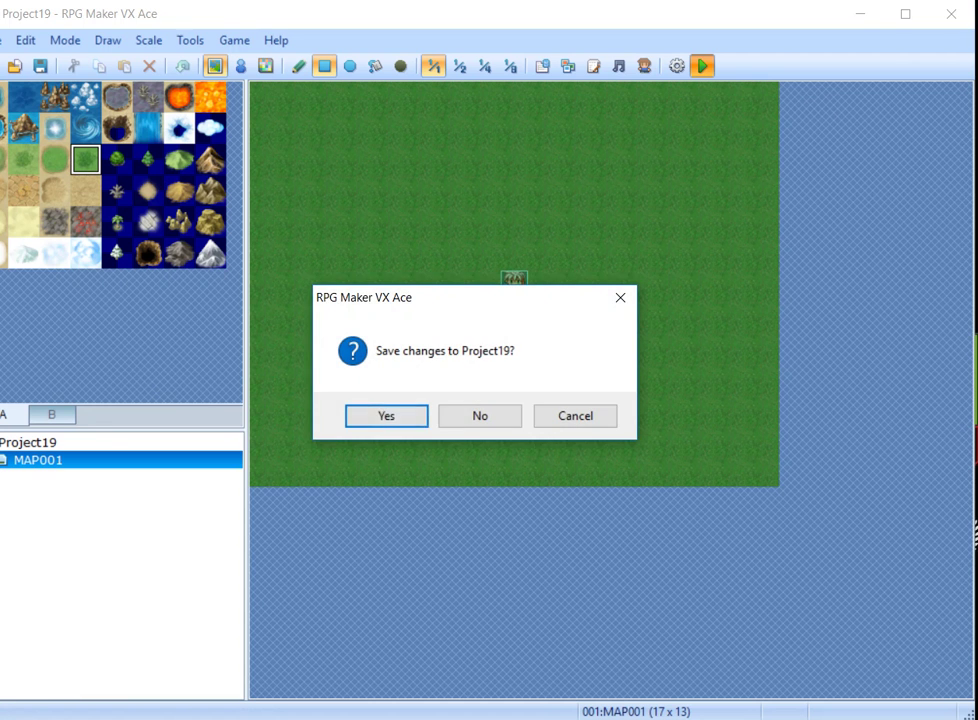
{"action": "left_click", "coordinate": [387, 416]}
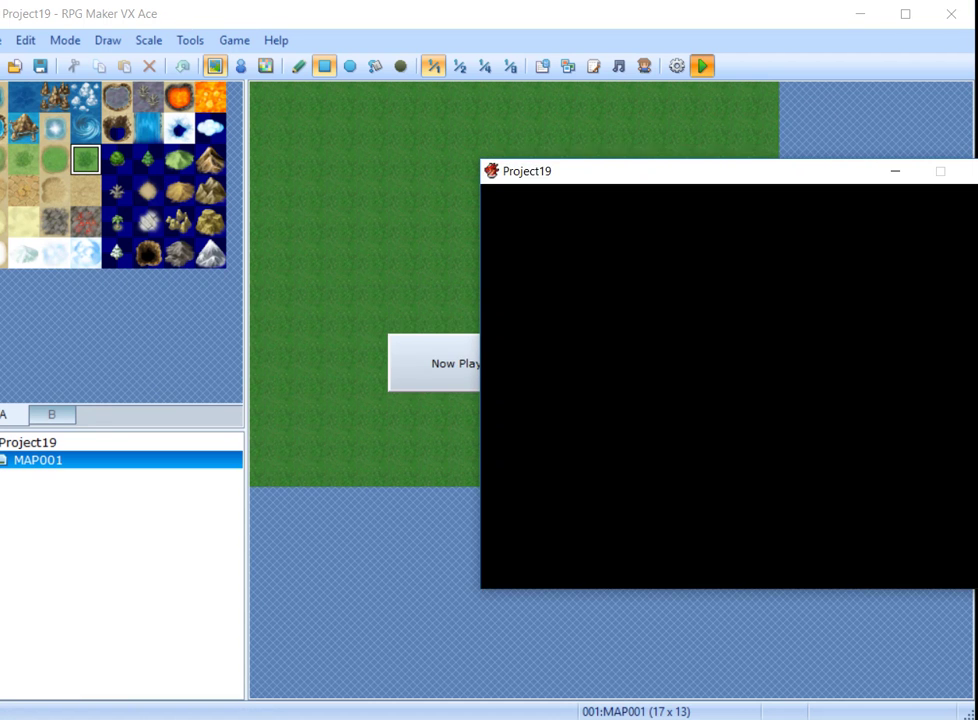
{"action": "left_click_drag", "start_coordinate": [650, 169], "coordinate": [416, 102]}
{"action": "key", "text": "Return"}
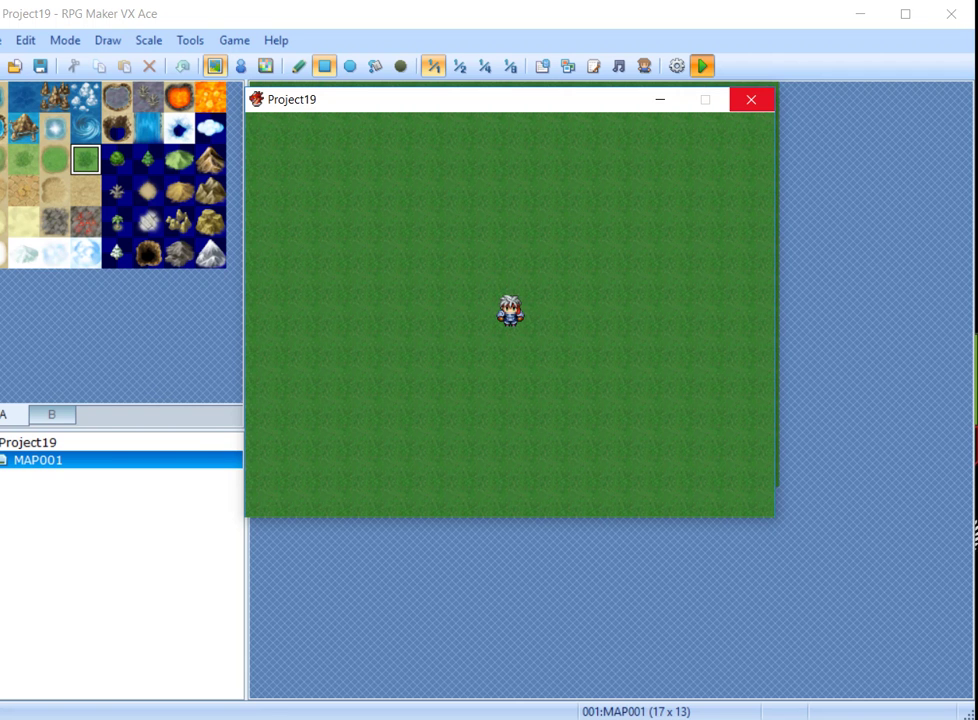
{"action": "left_click", "coordinate": [751, 99]}
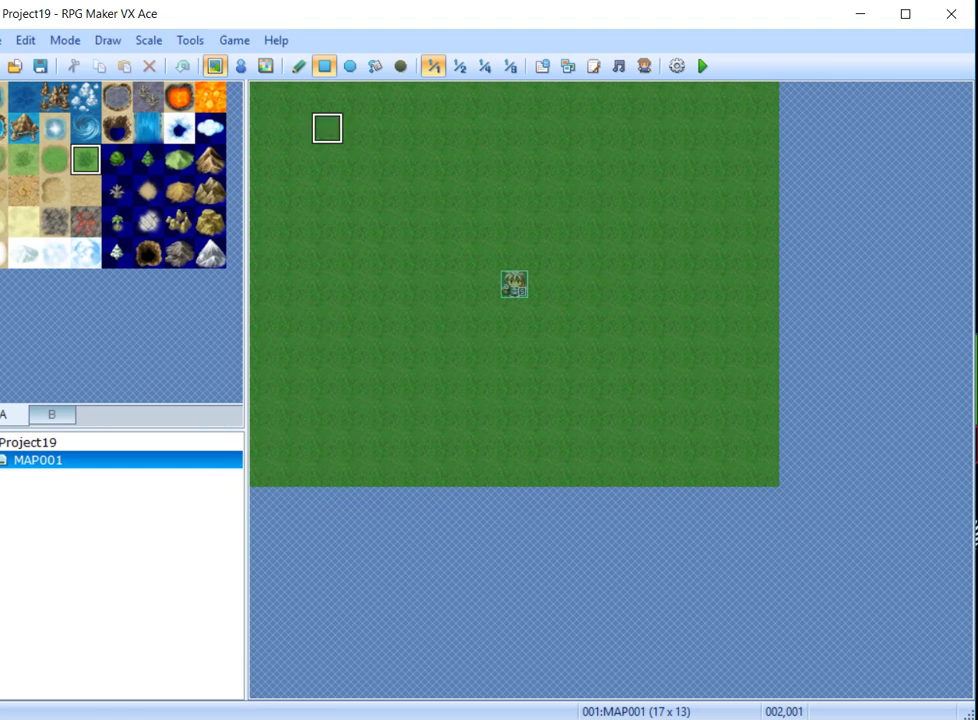
Open the database and examine the preset actors' classes, descriptions, graphics and starting equipment
{"action": "left_click", "coordinate": [190, 40]}
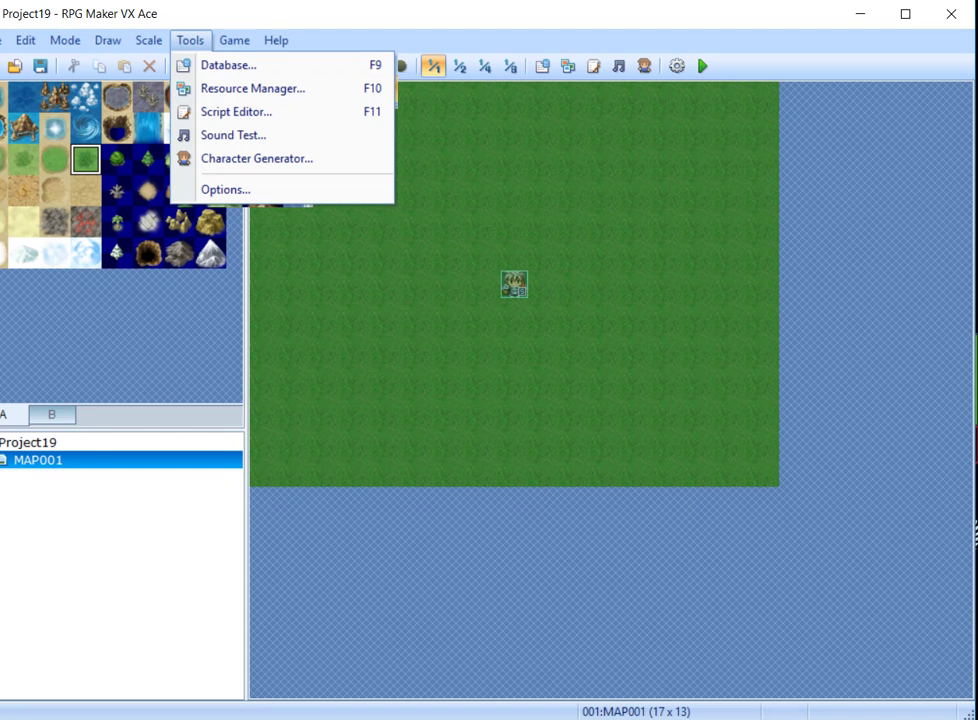
{"action": "left_click", "coordinate": [228, 65]}
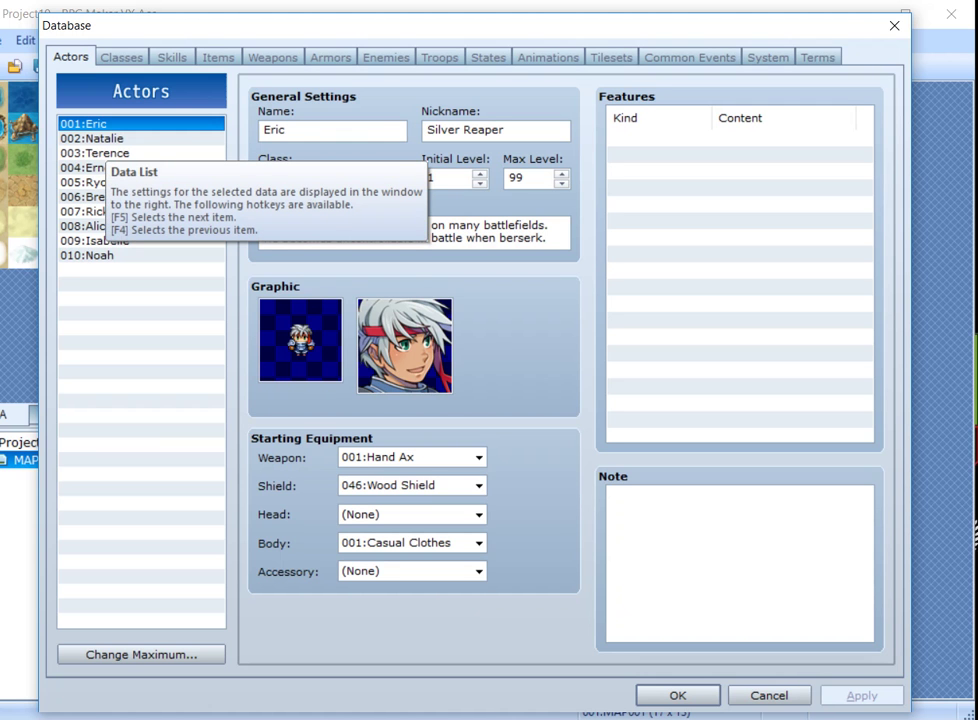
{"action": "left_click", "coordinate": [105, 139]}
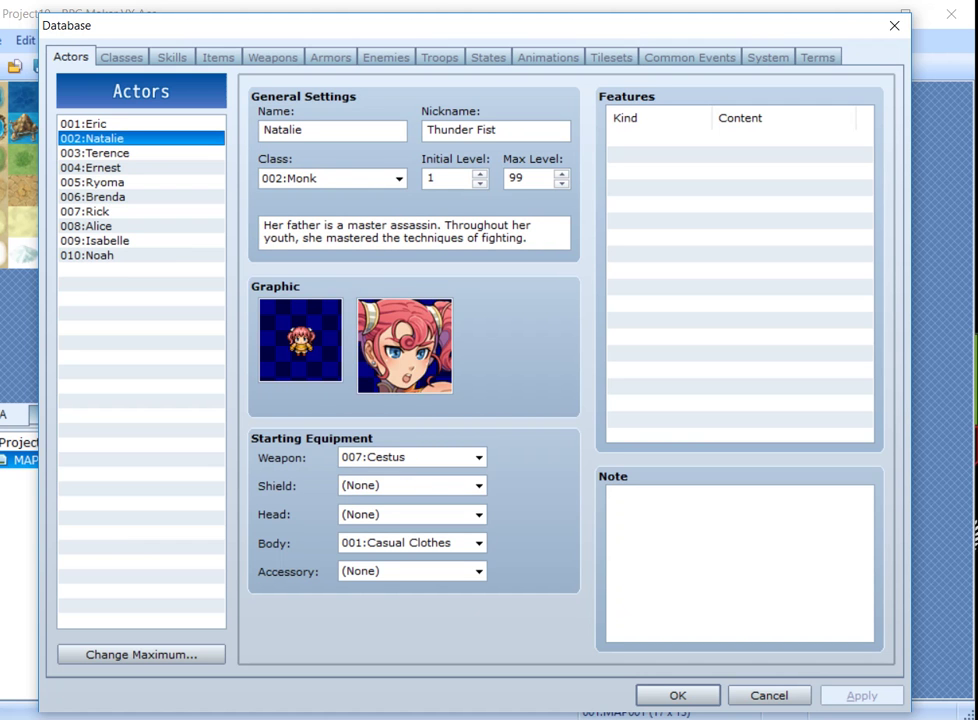
{"action": "left_click", "coordinate": [105, 153]}
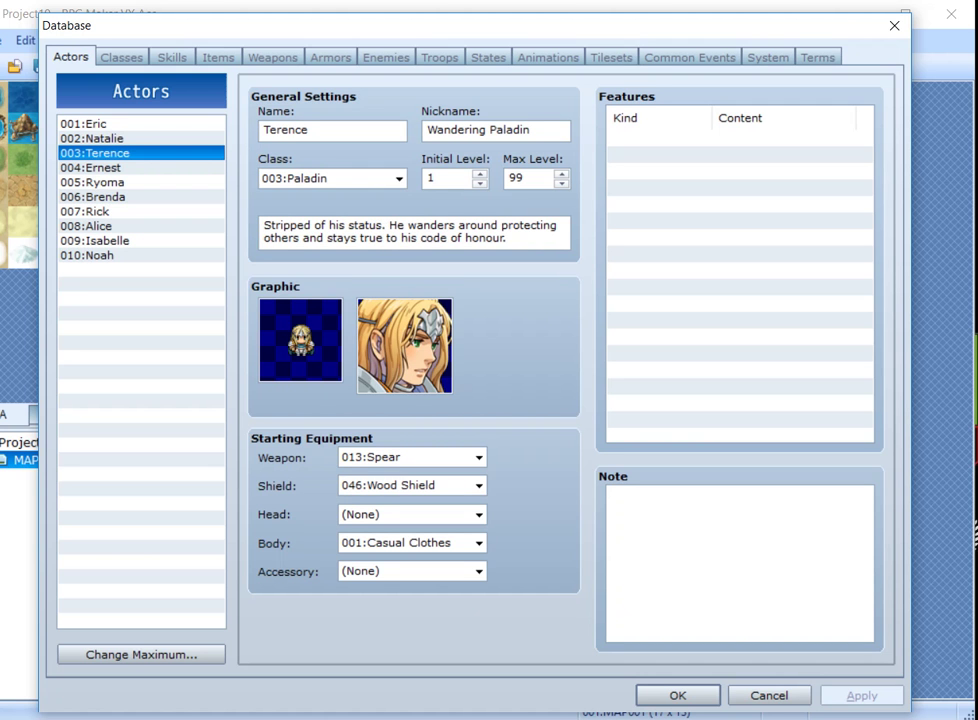
{"action": "left_click", "coordinate": [105, 168]}
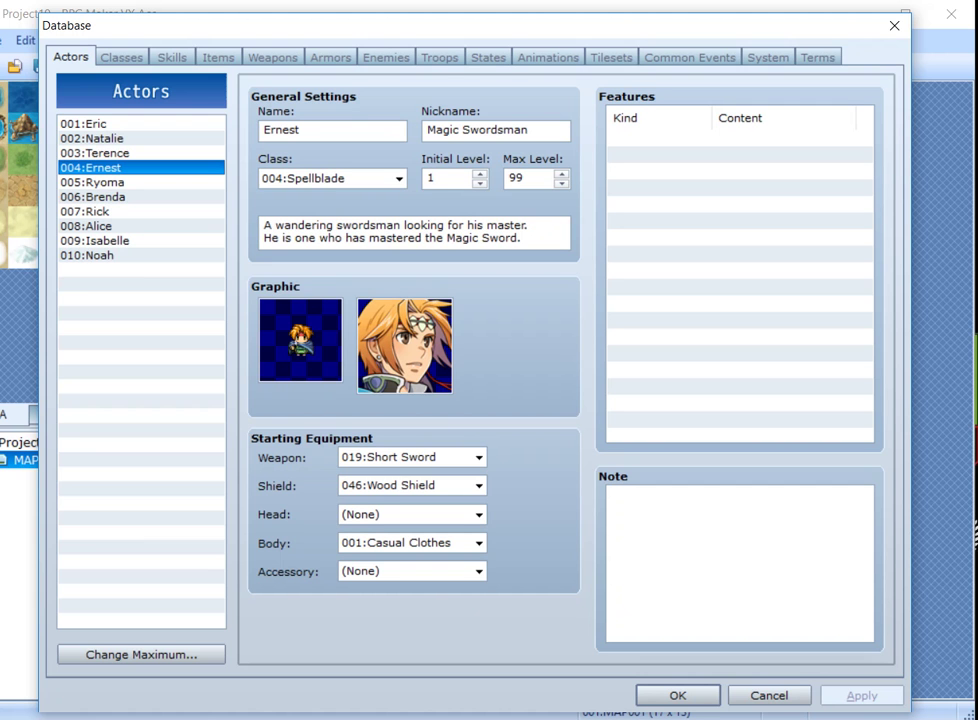
{"action": "left_click", "coordinate": [105, 255]}
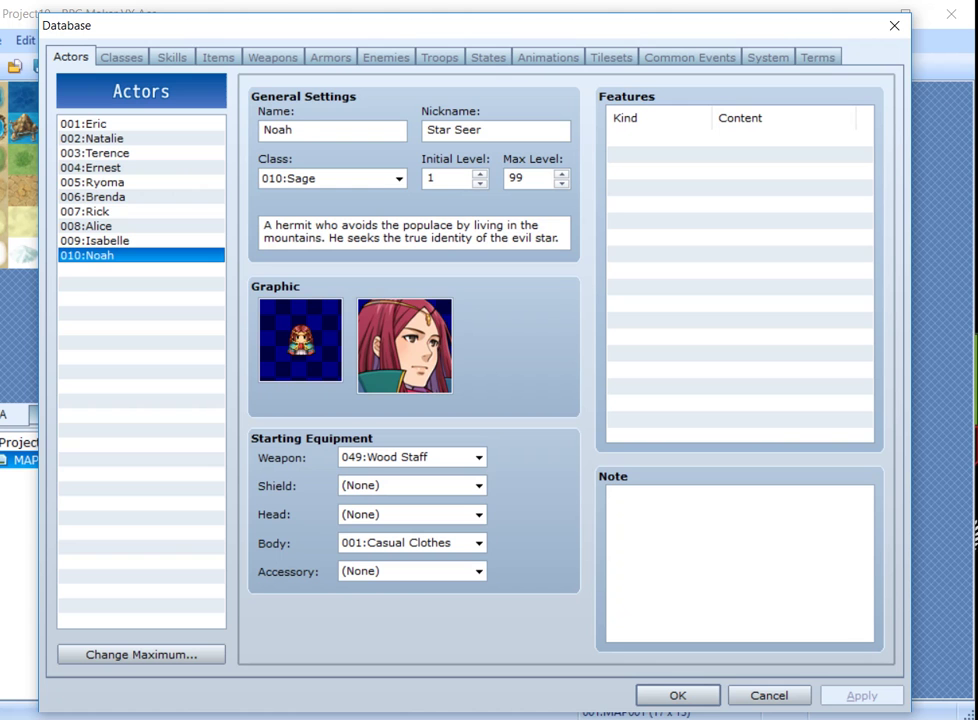
{"action": "left_click", "coordinate": [105, 241]}
{"action": "left_click", "coordinate": [105, 212]}
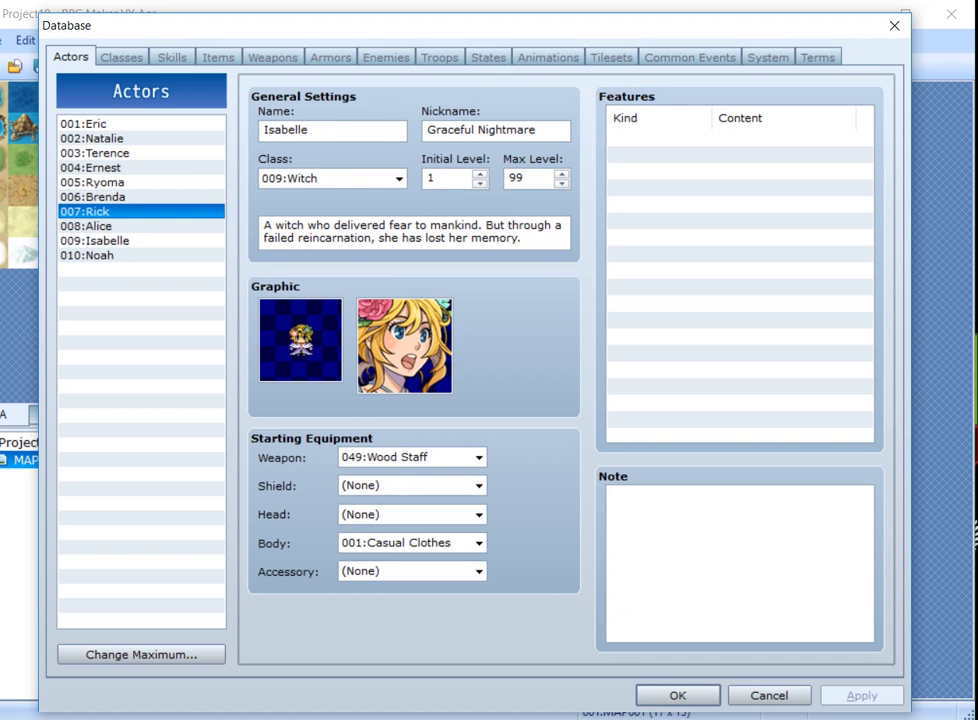
{"action": "left_click", "coordinate": [105, 183]}
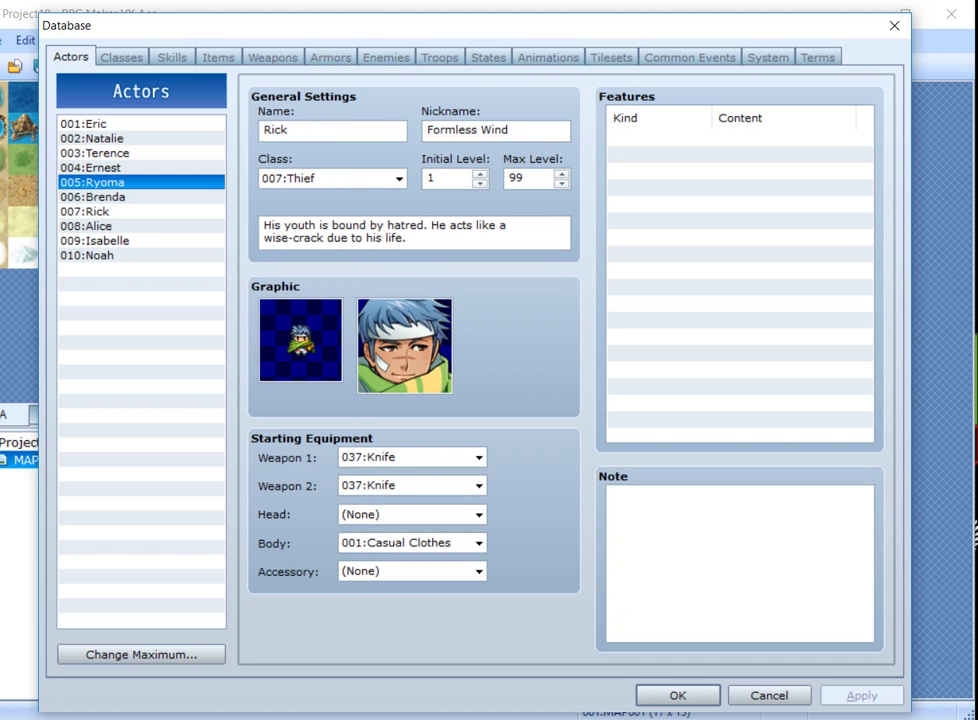
{"action": "left_click", "coordinate": [105, 168]}
{"action": "left_click", "coordinate": [105, 212]}
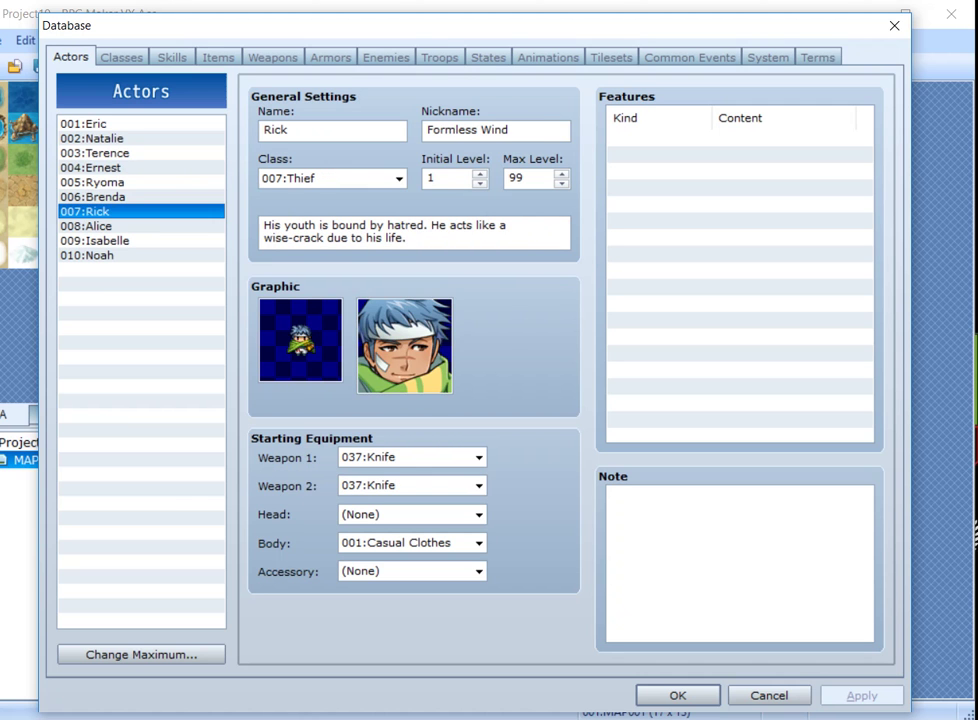
{"action": "left_click", "coordinate": [105, 139]}
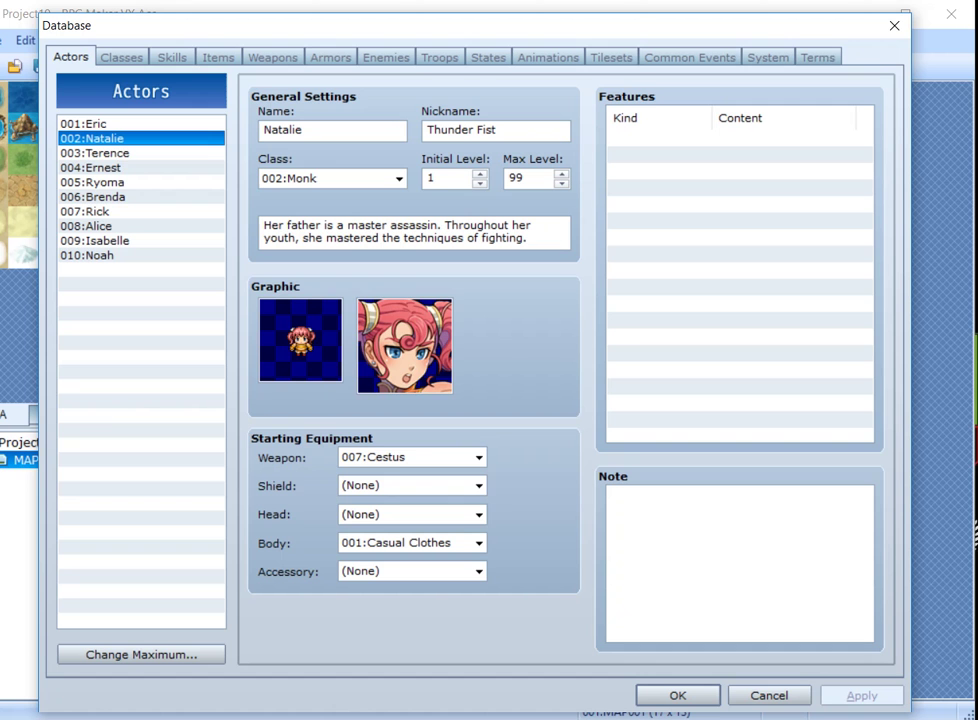
{"action": "left_click", "coordinate": [105, 124]}
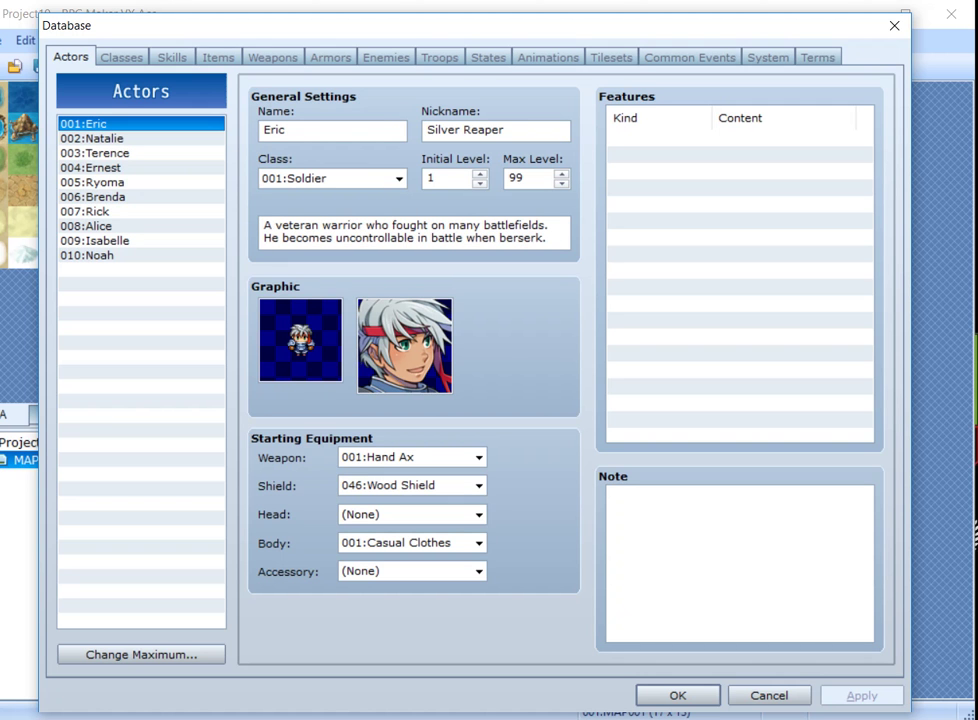
{"action": "left_click", "coordinate": [105, 139]}
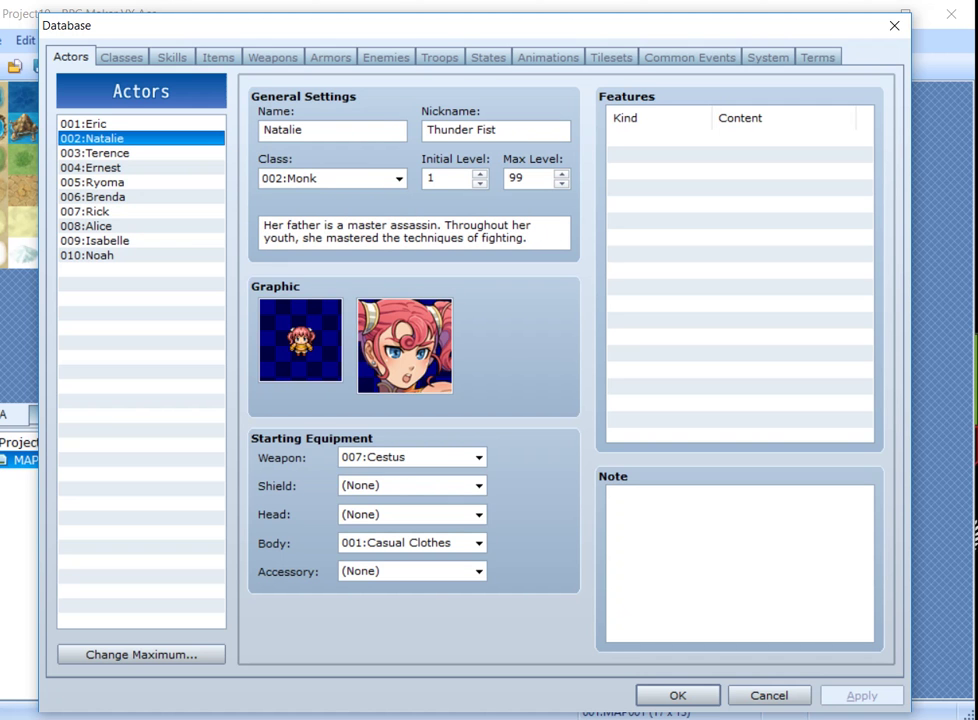
{"action": "left_click", "coordinate": [105, 256]}
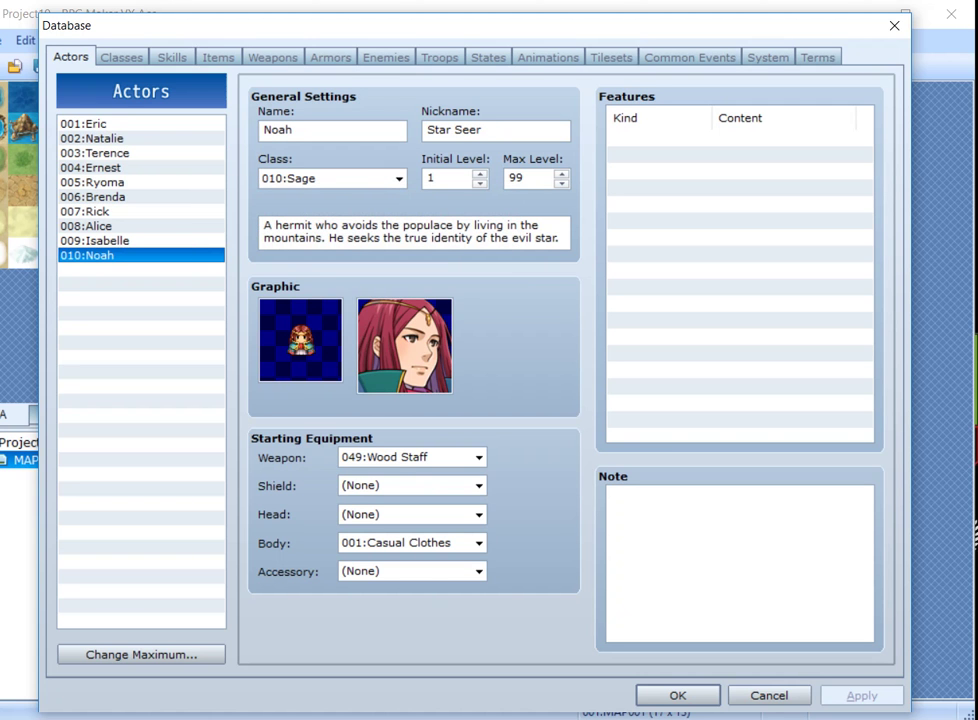
View the database's Classes page, and examine the first actor's name, nickname and available class choices
{"action": "left_click", "coordinate": [121, 57]}
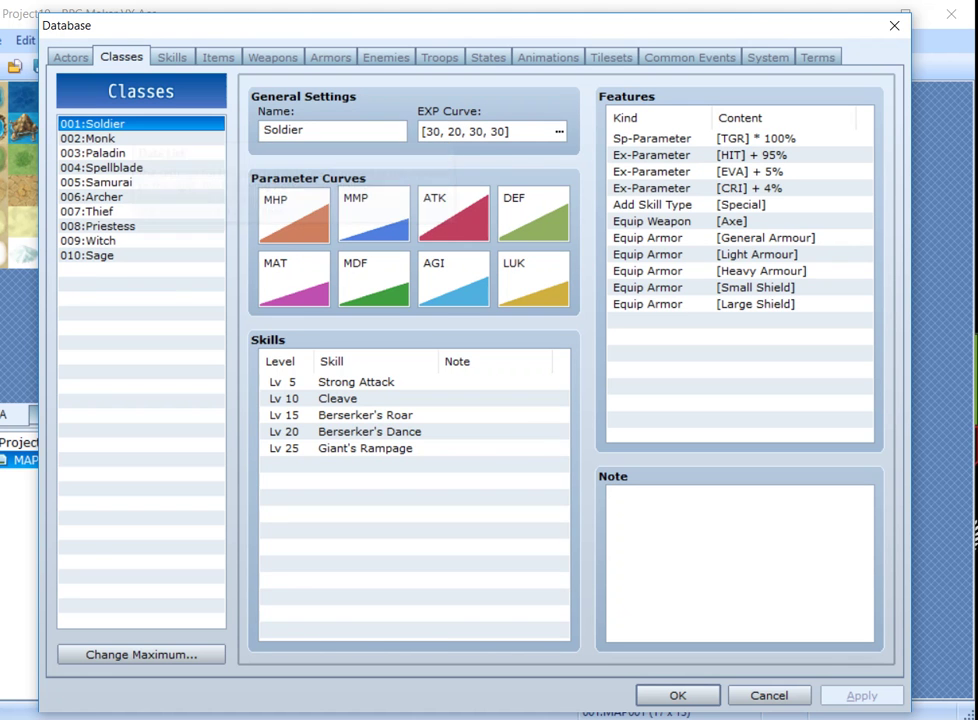
{"action": "left_click", "coordinate": [71, 57]}
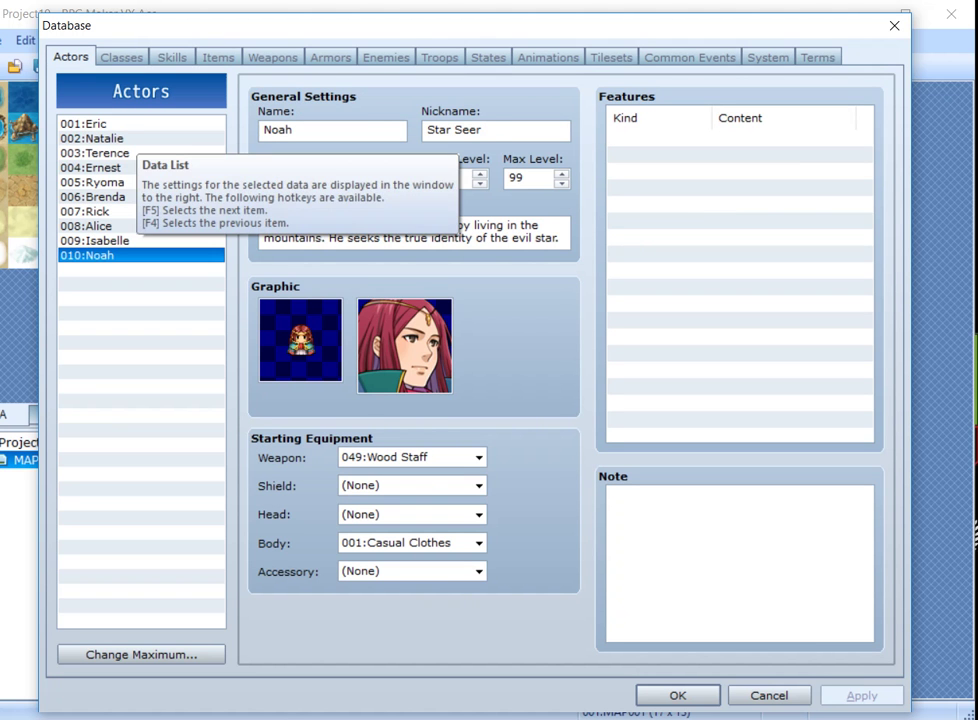
{"action": "left_click", "coordinate": [132, 124]}
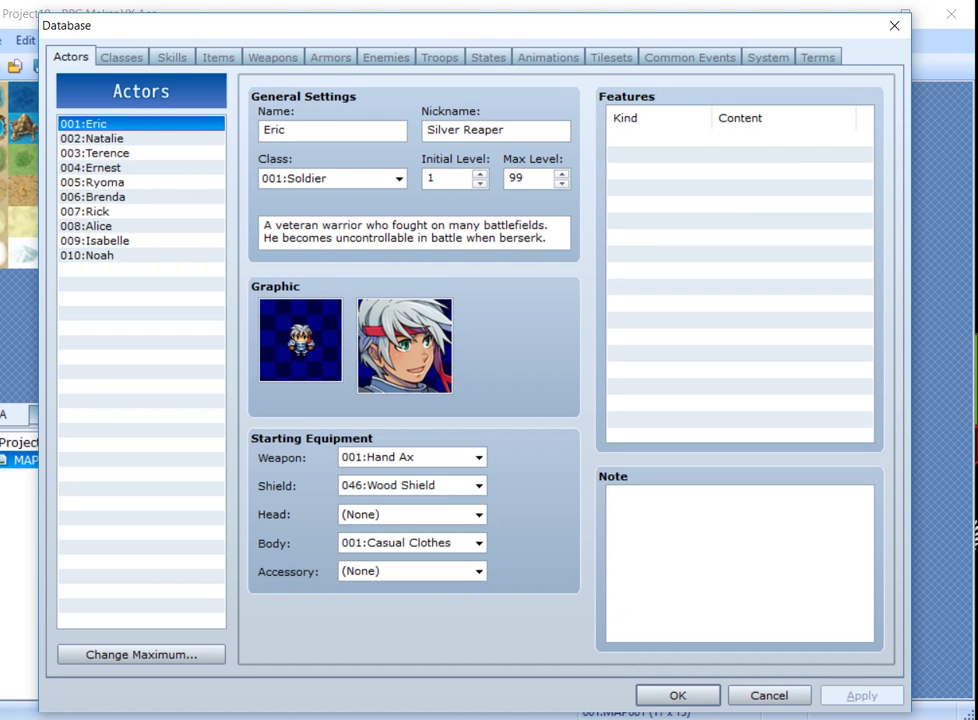
{"action": "double_click", "coordinate": [274, 131]}
{"action": "key", "text": "Tab"}
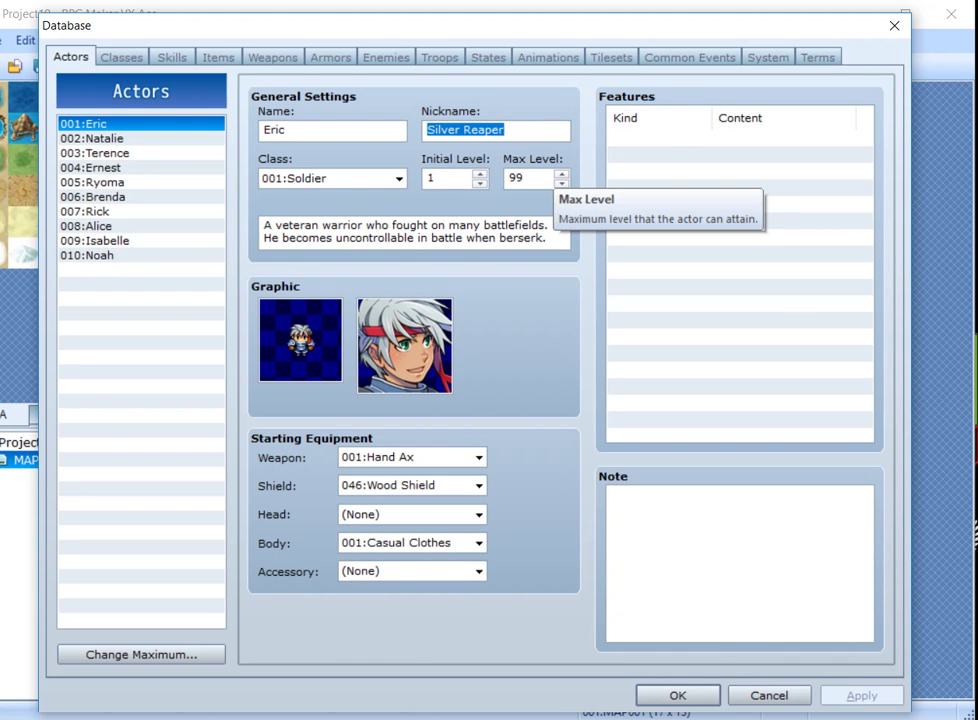
{"action": "left_click", "coordinate": [398, 178]}
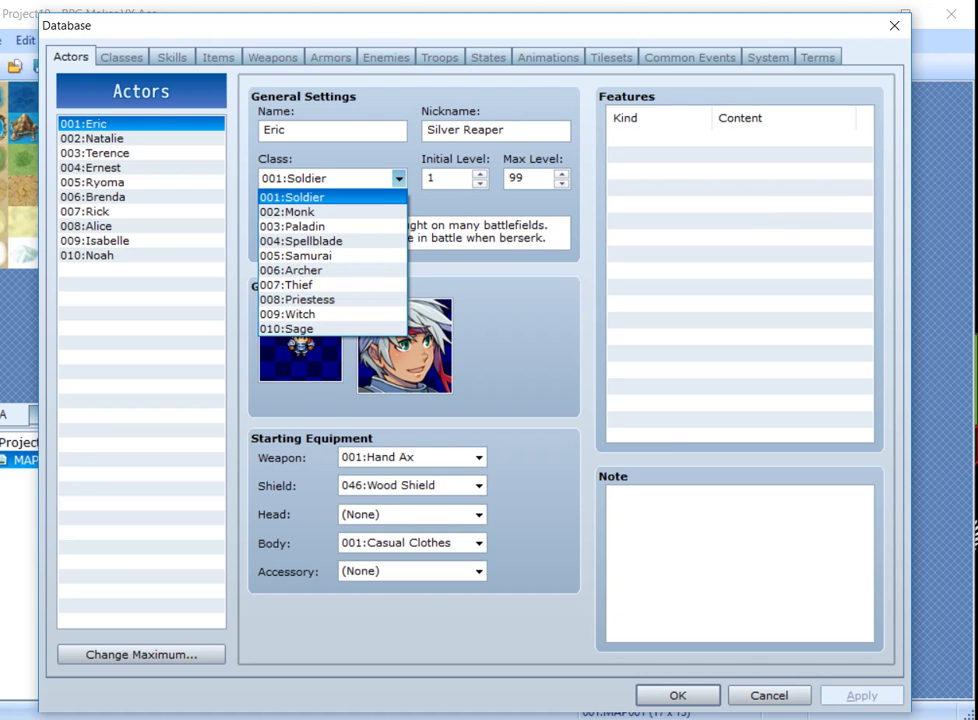
{"action": "left_click", "coordinate": [257, 195]}
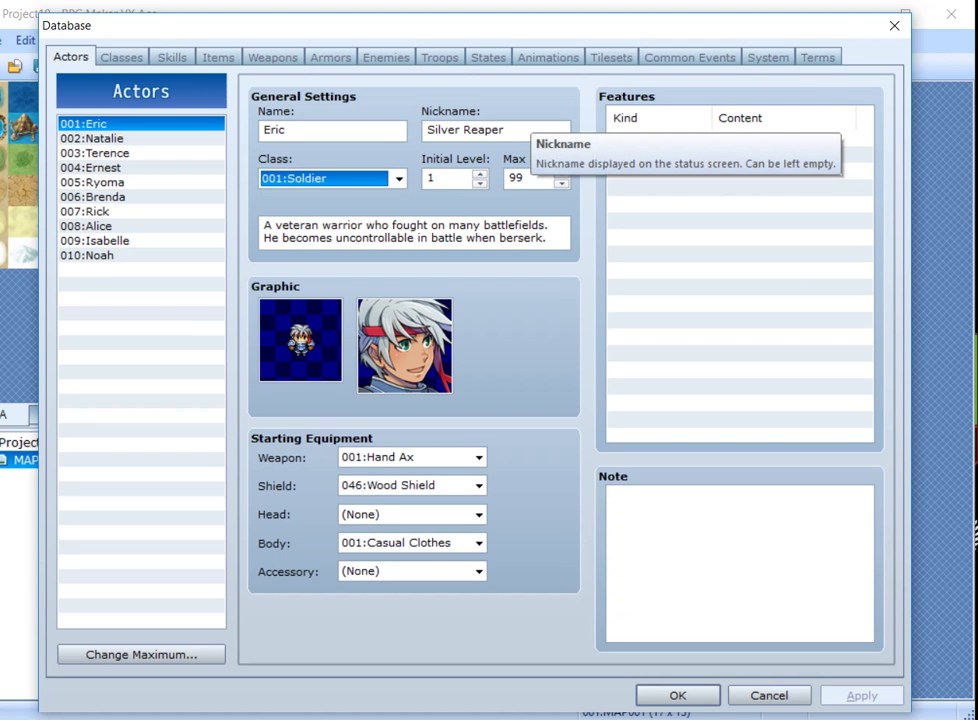
Go through all ten actors in order from the first to the last, comparing their settings
{"action": "left_click", "coordinate": [88, 256]}
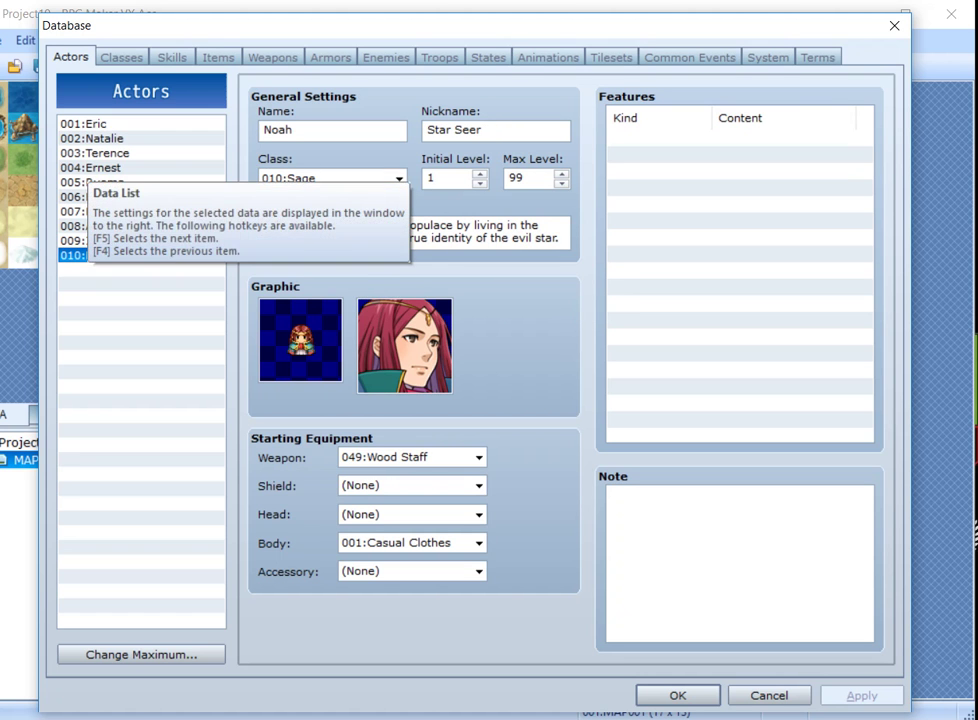
{"action": "left_click", "coordinate": [86, 124]}
{"action": "key", "text": "Down"}
{"action": "key", "text": "Down"}
{"action": "key", "text": "Down"}
{"action": "key", "text": "Down"}
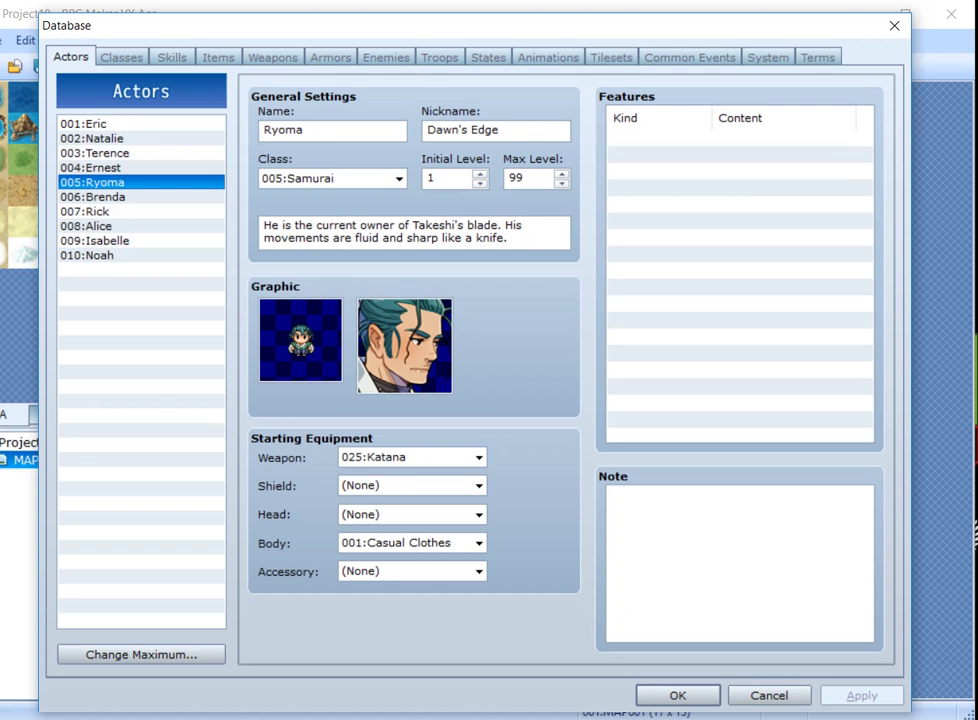
{"action": "key", "text": "Down"}
{"action": "key", "text": "Down"}
{"action": "key", "text": "Down"}
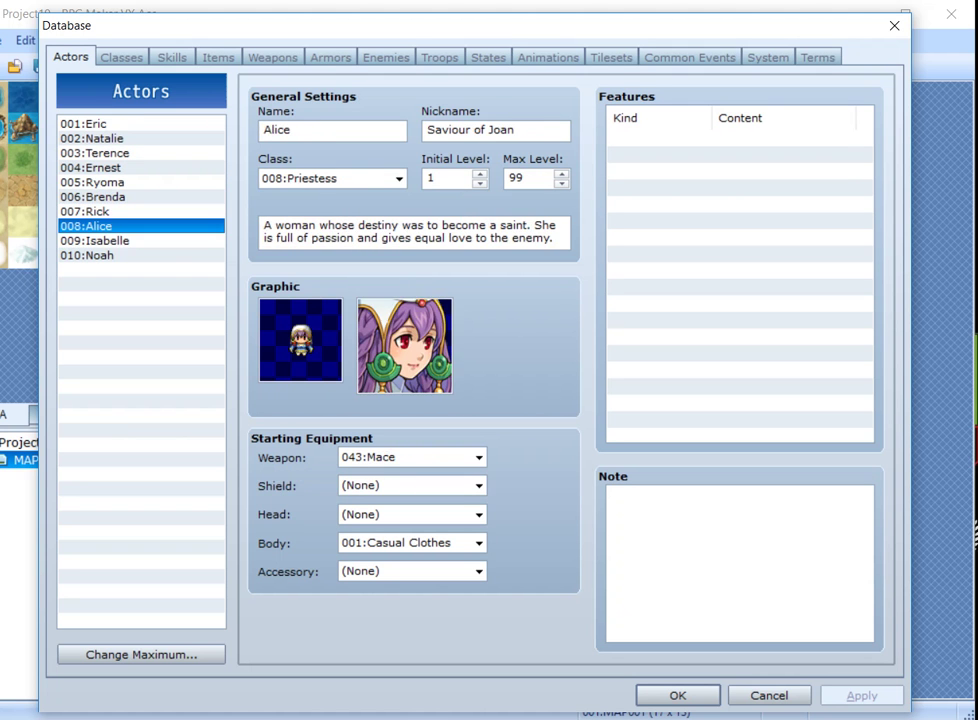
{"action": "key", "text": "Down"}
{"action": "key", "text": "Down"}
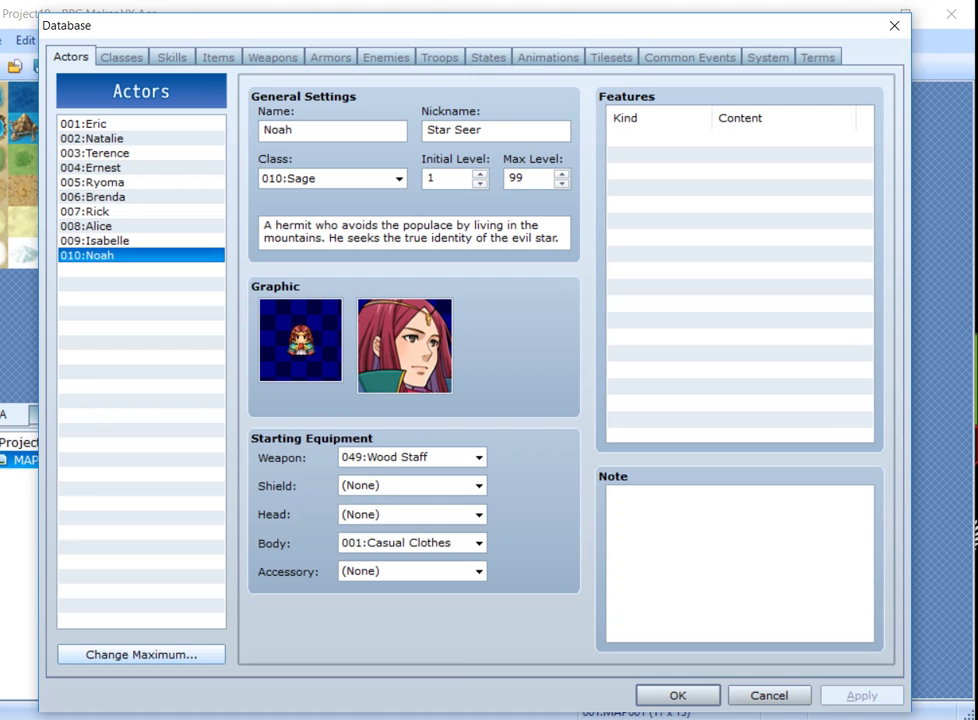
View the setting for the maximum number of actors without changing it, and review actors 004, 006, 008 and 010
{"action": "left_click", "coordinate": [141, 654]}
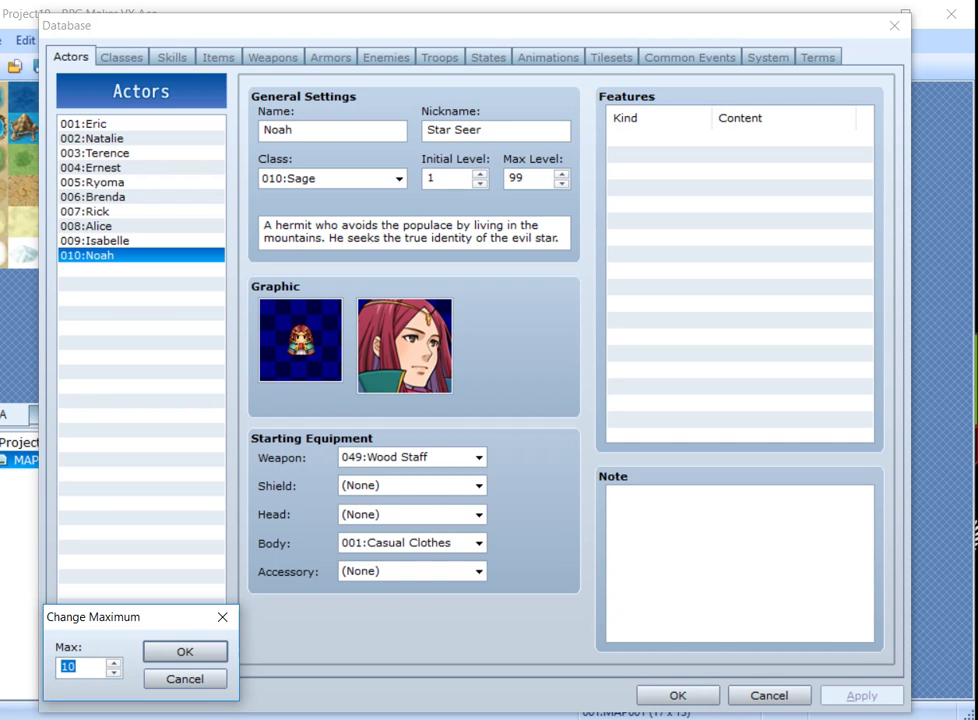
{"action": "left_click", "coordinate": [185, 679]}
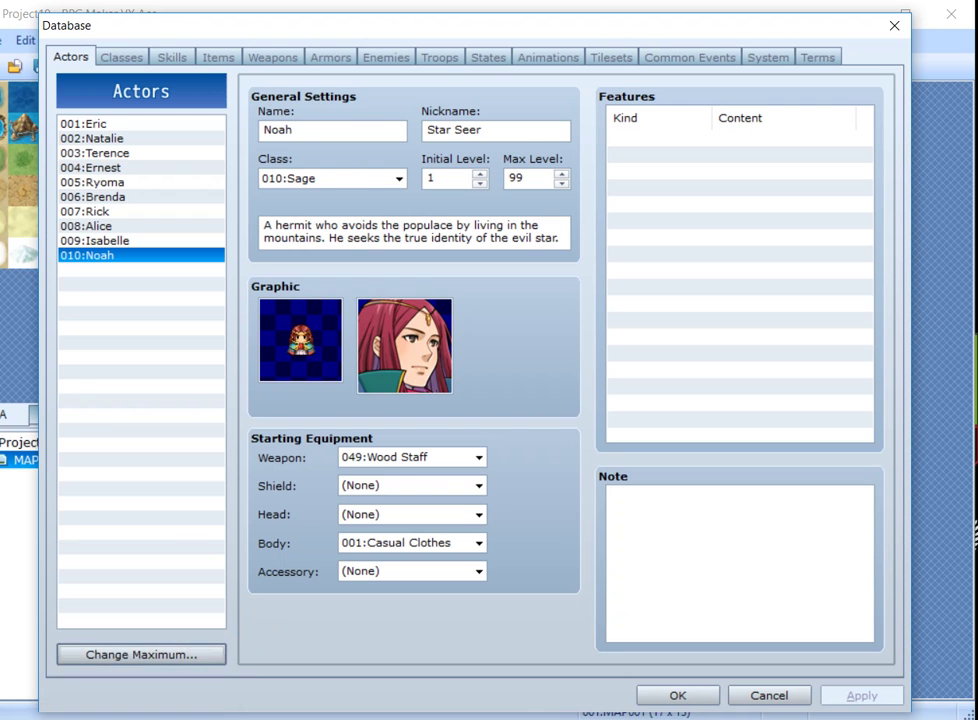
{"action": "left_click", "coordinate": [110, 168]}
{"action": "left_click", "coordinate": [110, 197]}
{"action": "left_click", "coordinate": [110, 226]}
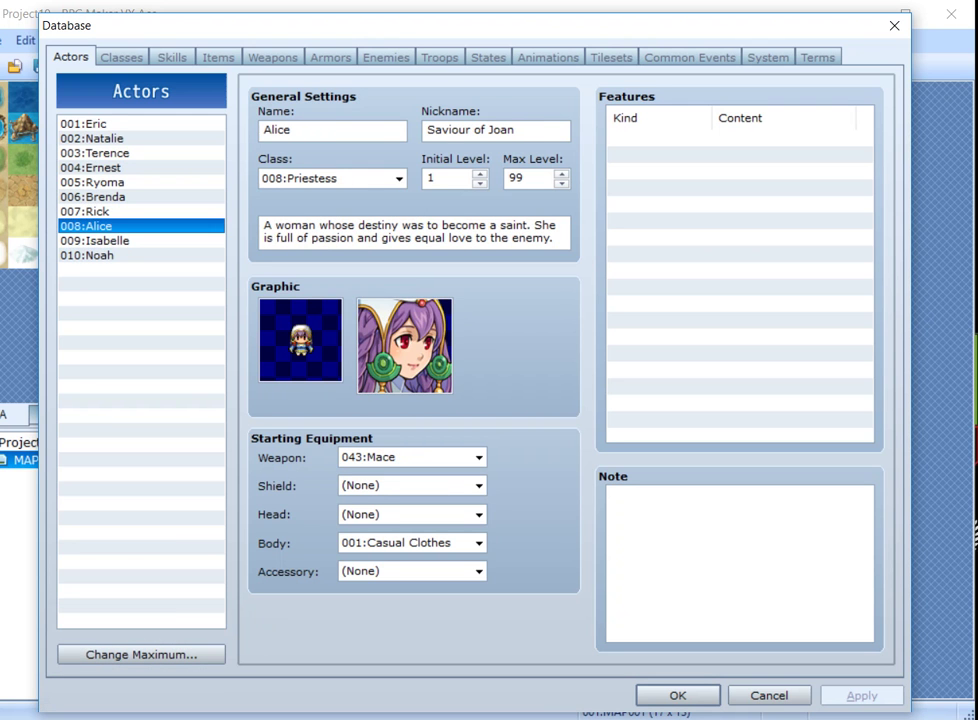
{"action": "left_click", "coordinate": [110, 255]}
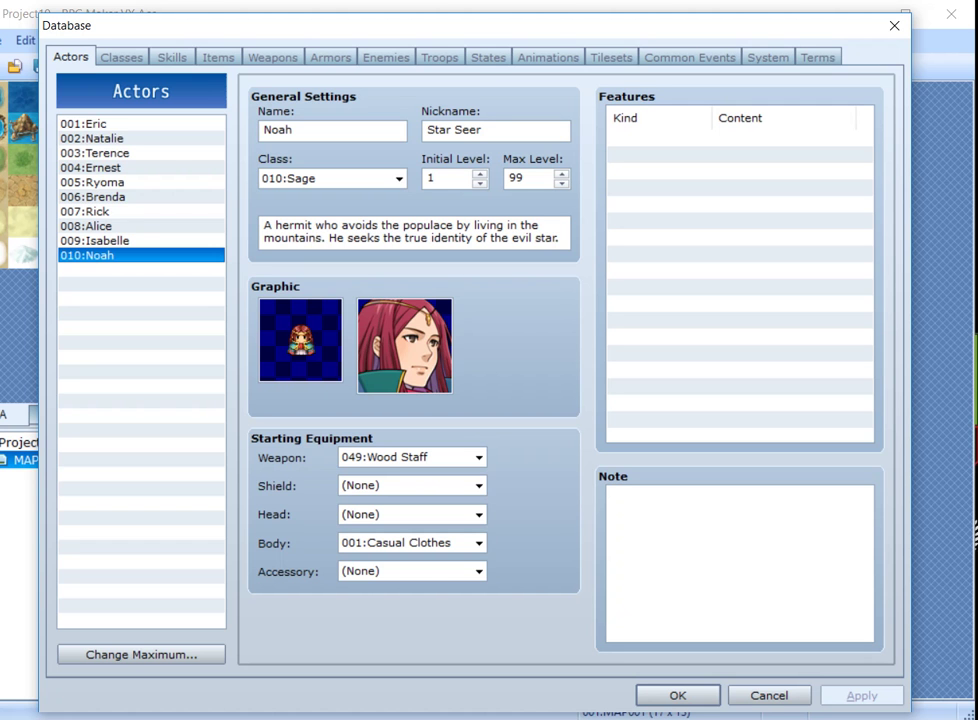
Compare actors 001, 003 and 006, view the class choices for the Archer actor, and return to the first actor
{"action": "left_click", "coordinate": [100, 124]}
{"action": "left_click", "coordinate": [100, 153]}
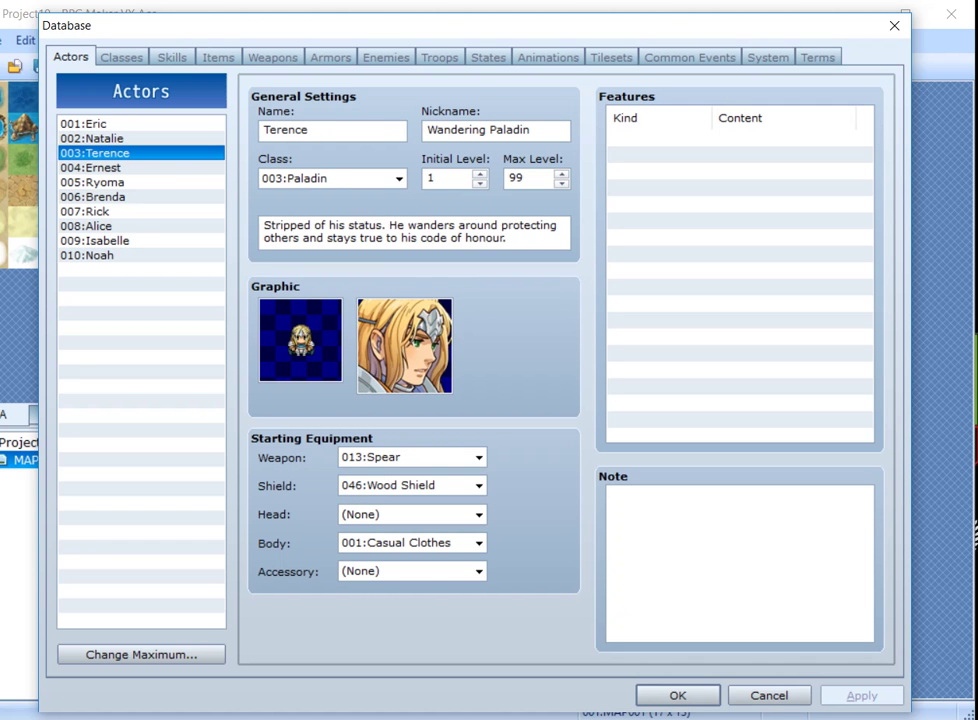
{"action": "left_click", "coordinate": [100, 197]}
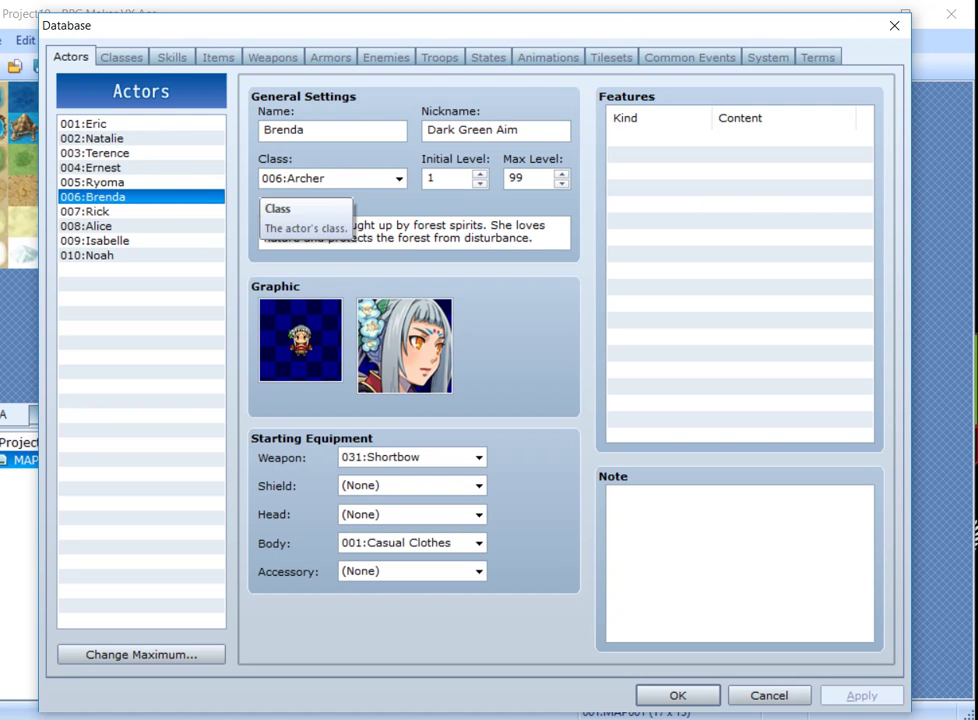
{"action": "left_click", "coordinate": [265, 180]}
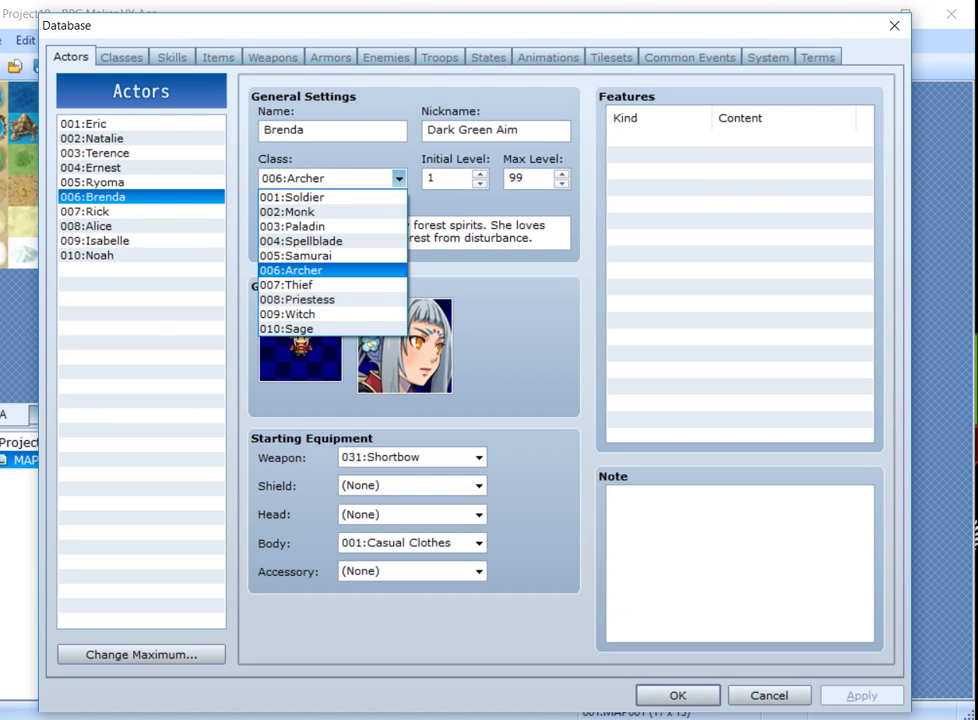
{"action": "left_click", "coordinate": [84, 122]}
{"action": "left_click", "coordinate": [84, 122]}
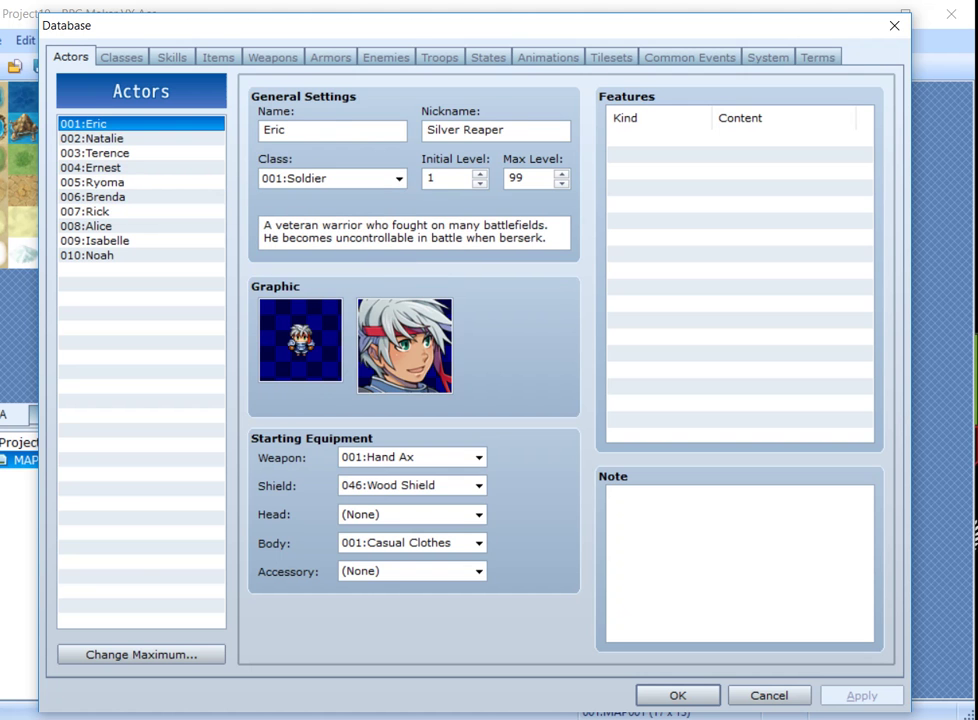
Compare the first actor's settings with the Soldier class's parameter curves, skills and features
{"action": "left_click", "coordinate": [121, 57]}
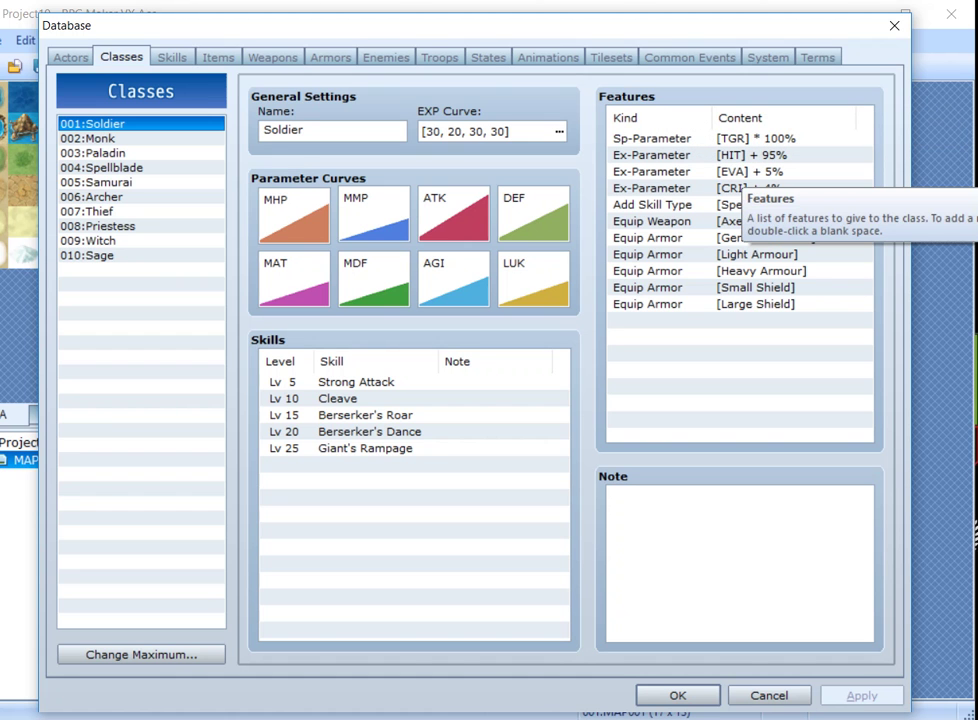
{"action": "left_click", "coordinate": [71, 57]}
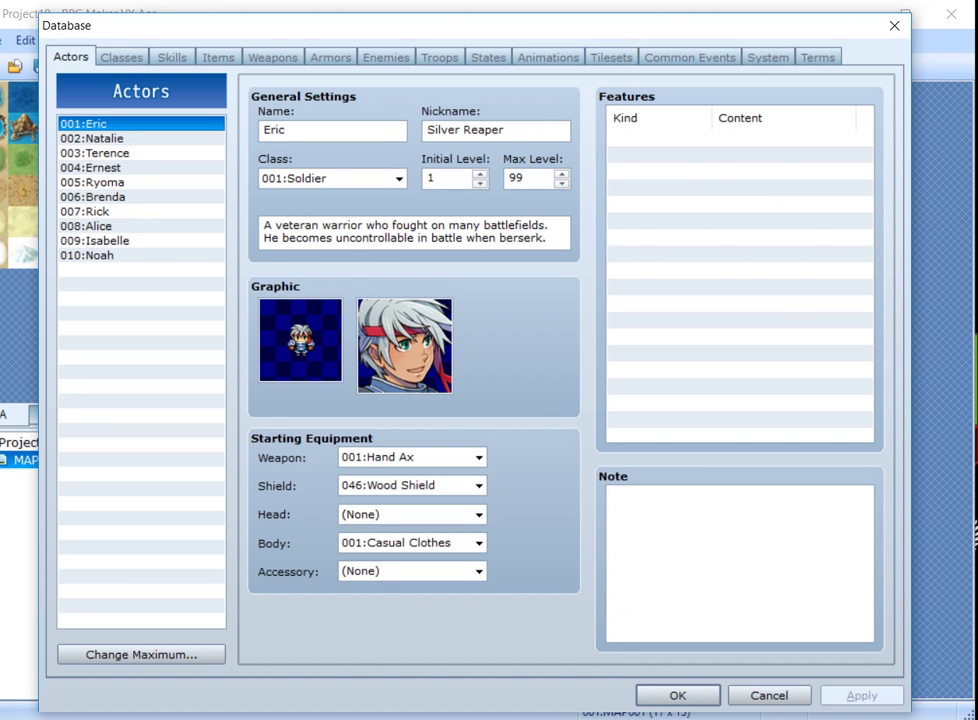
{"action": "left_click", "coordinate": [121, 57]}
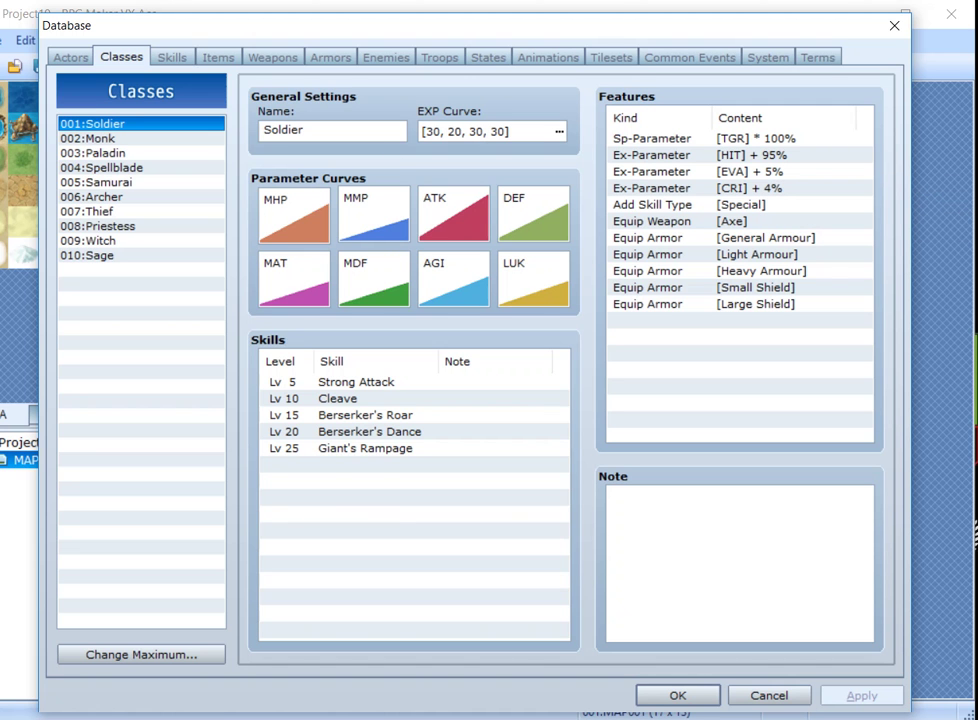
Go through the classes from Monk to Sage and back to Witch, comparing their parameter curves, skills and features
{"action": "left_click", "coordinate": [79, 139]}
{"action": "left_click", "coordinate": [80, 153]}
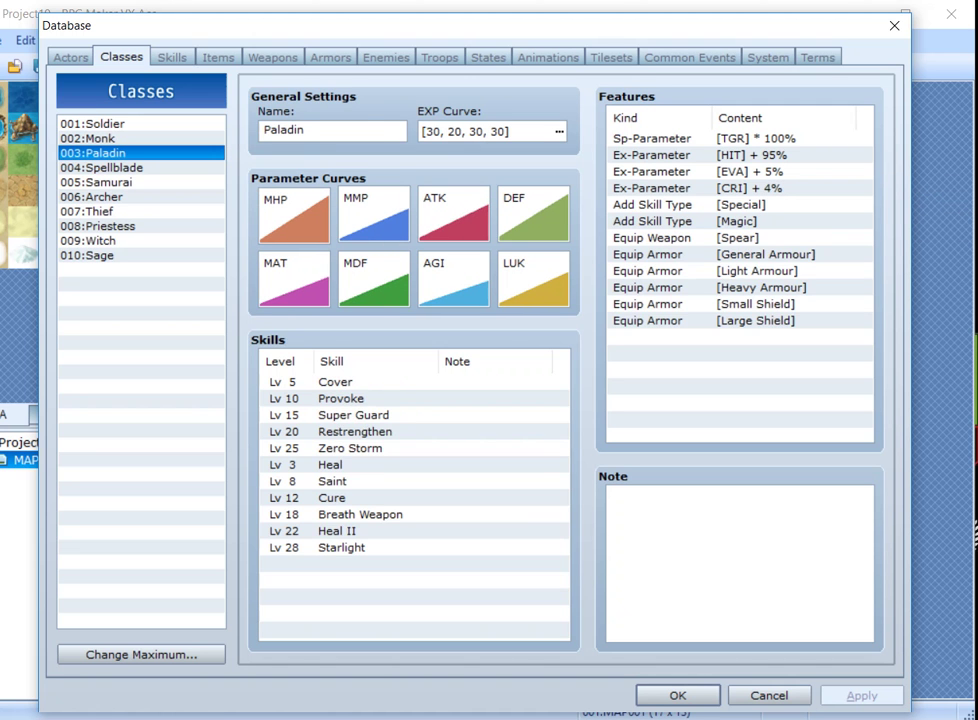
{"action": "left_click", "coordinate": [82, 168]}
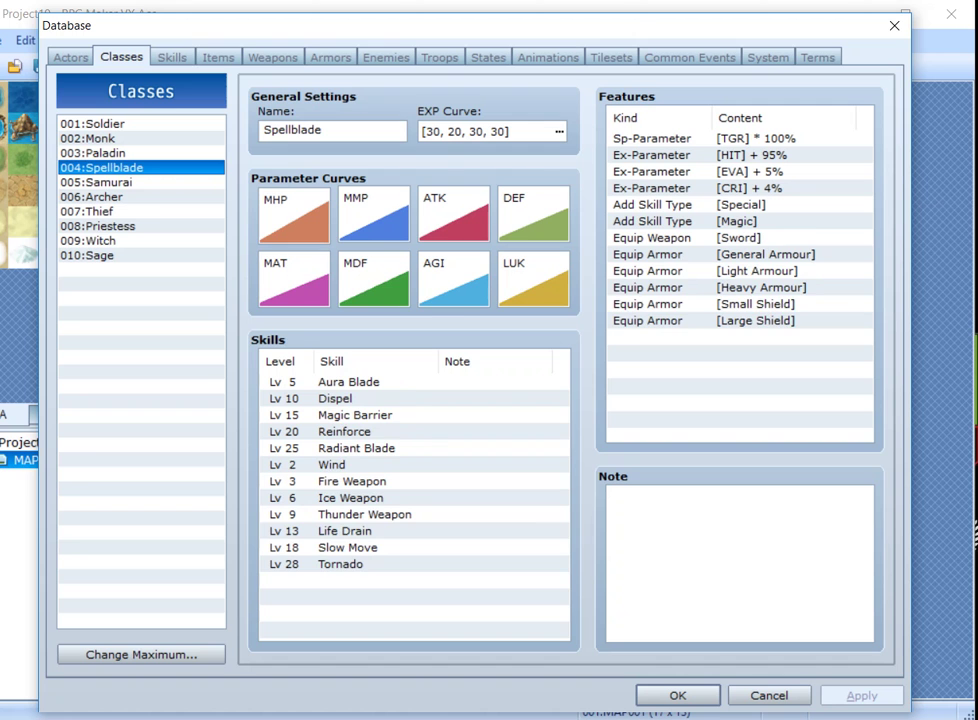
{"action": "left_click", "coordinate": [84, 183]}
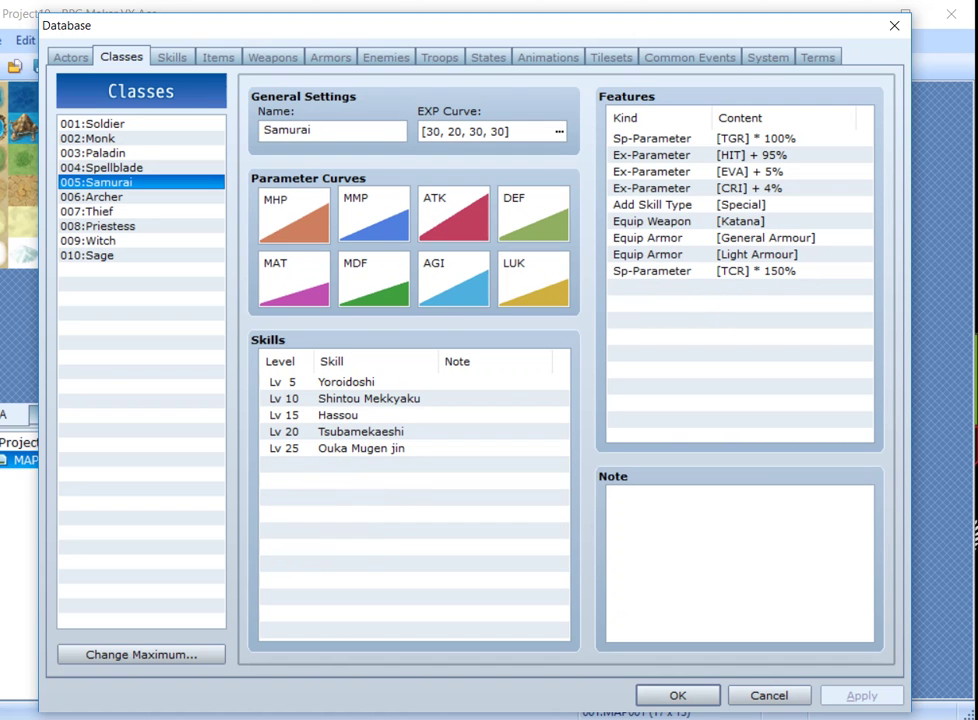
{"action": "left_click", "coordinate": [86, 197]}
{"action": "left_click", "coordinate": [86, 212]}
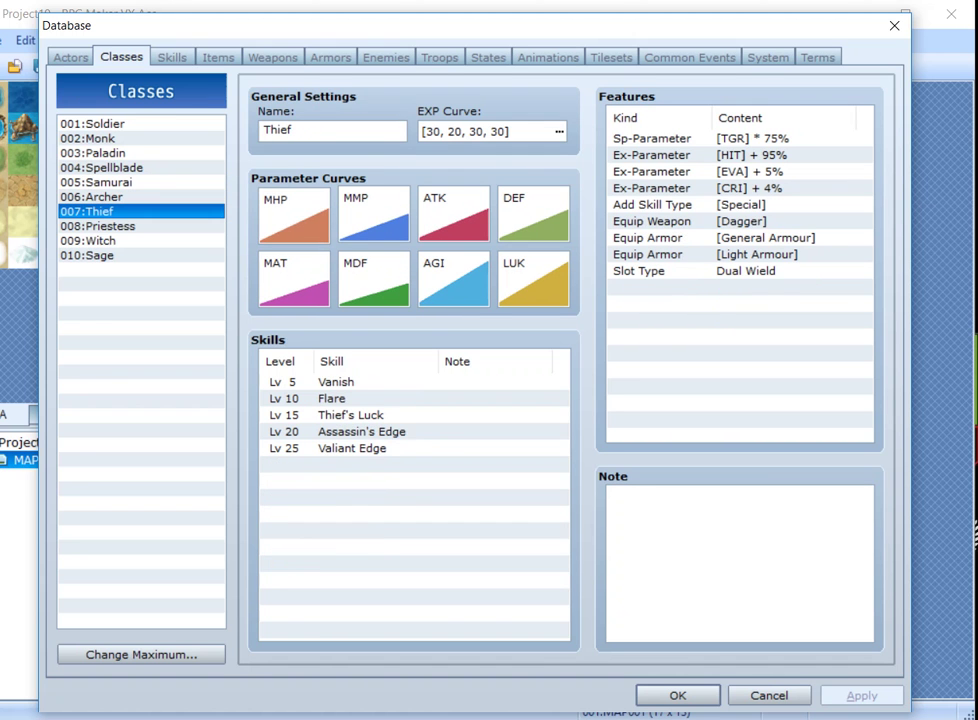
{"action": "left_click", "coordinate": [98, 227]}
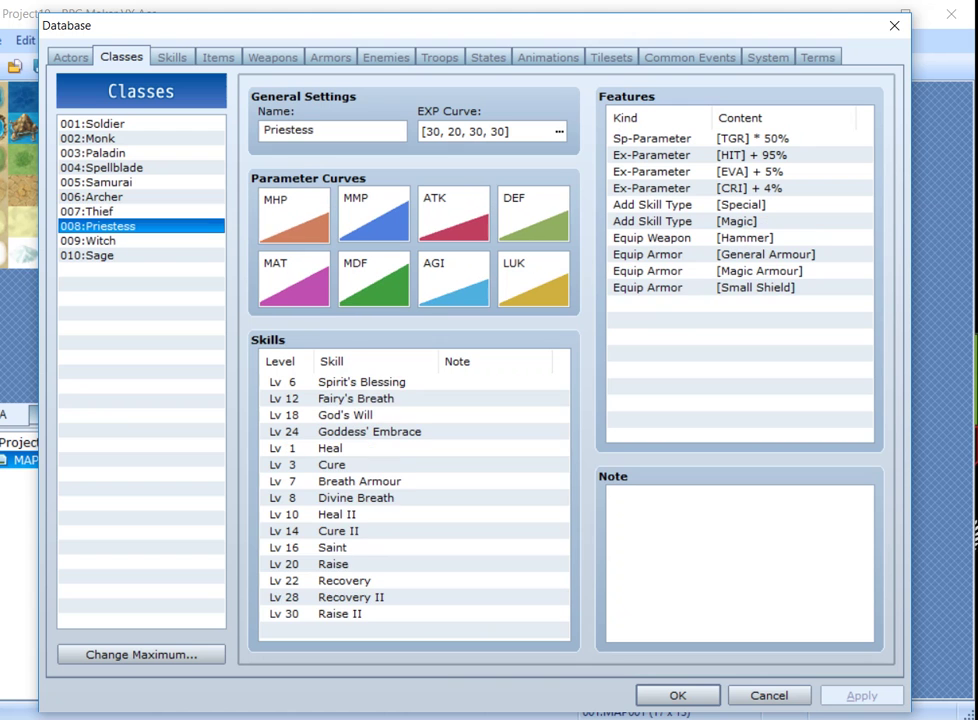
{"action": "left_click", "coordinate": [87, 256]}
{"action": "left_click", "coordinate": [88, 241]}
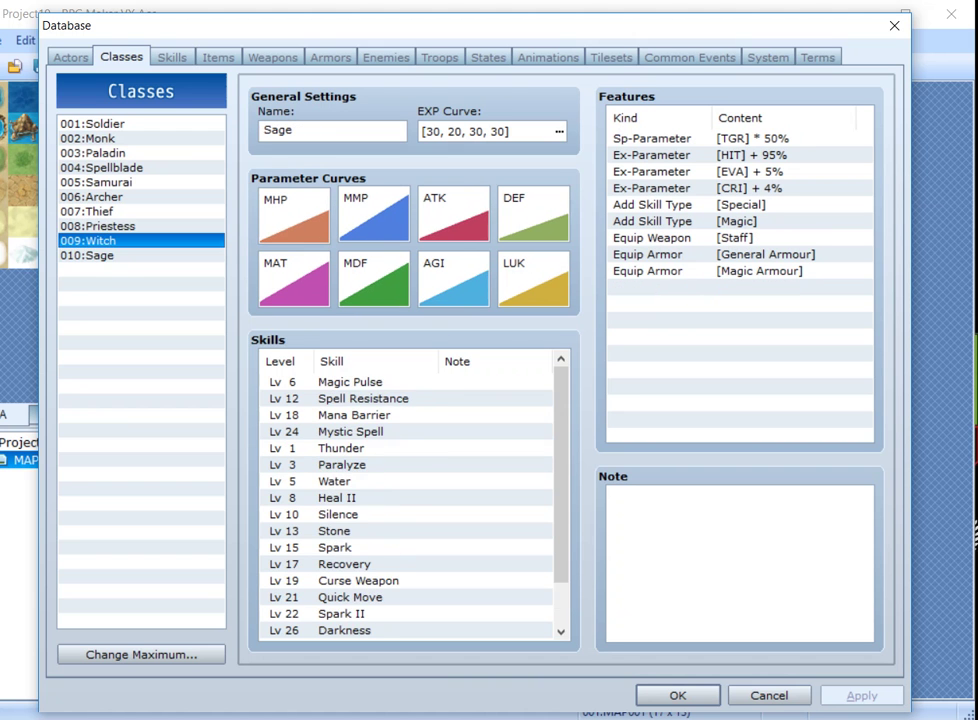
Compare the Soldier class with actor 001 again, finishing on the actor's settings
{"action": "left_click", "coordinate": [71, 58]}
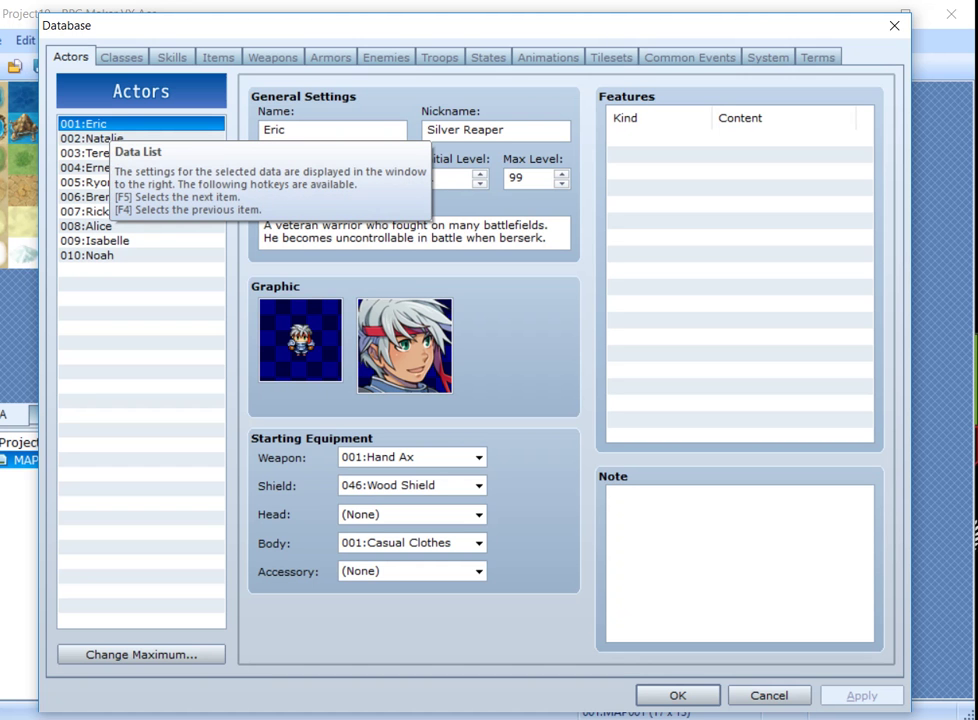
{"action": "left_click", "coordinate": [121, 57]}
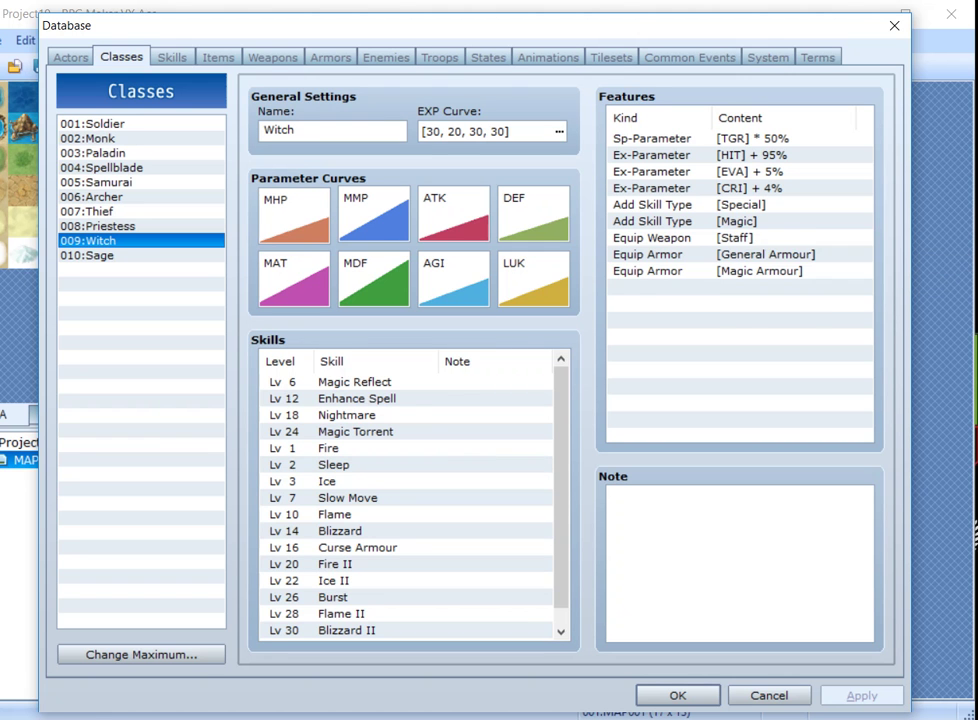
{"action": "left_click", "coordinate": [93, 124]}
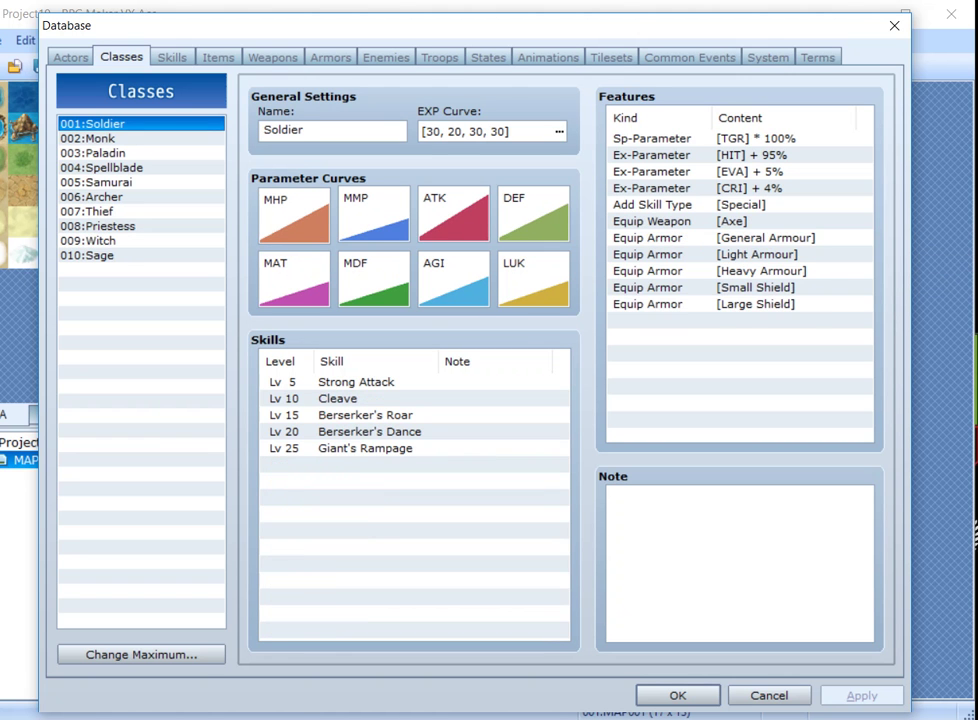
{"action": "left_click", "coordinate": [71, 57]}
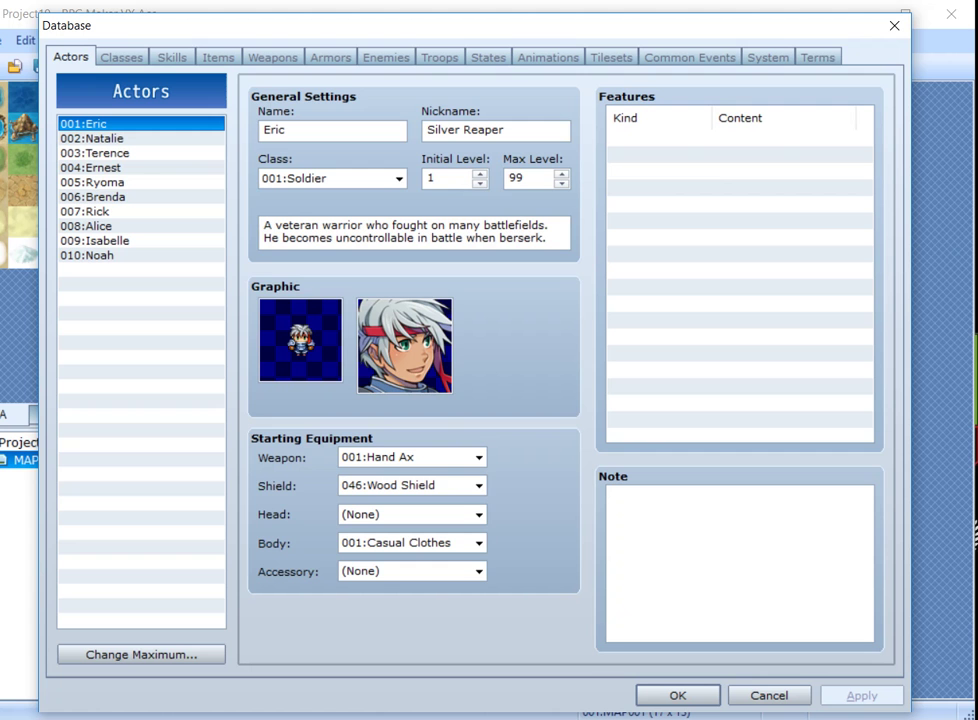
{"action": "left_click", "coordinate": [121, 57]}
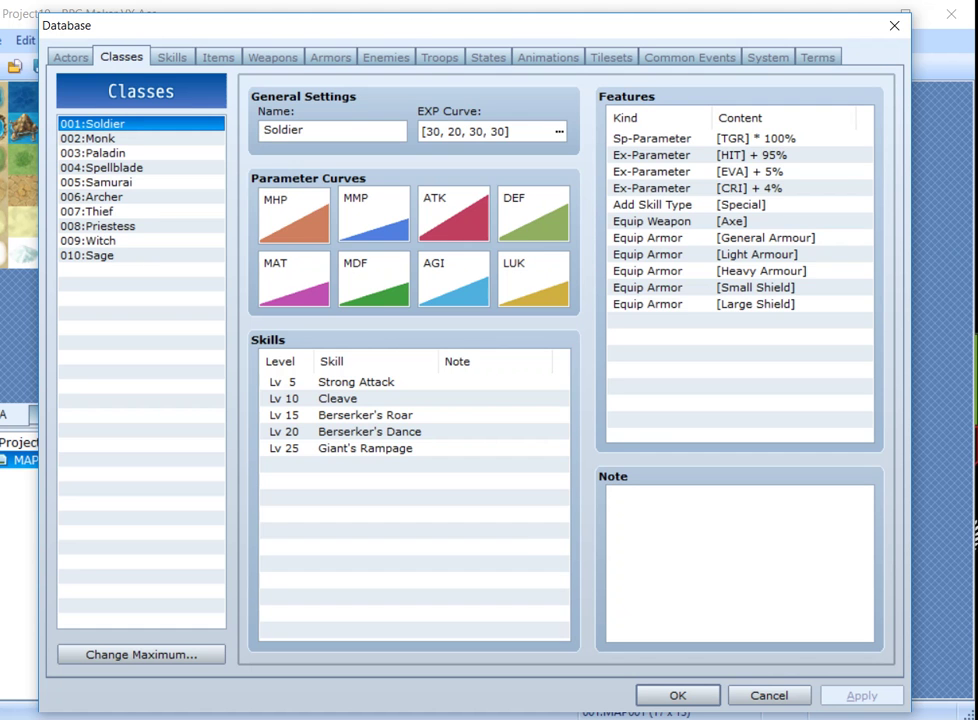
{"action": "left_click", "coordinate": [71, 57]}
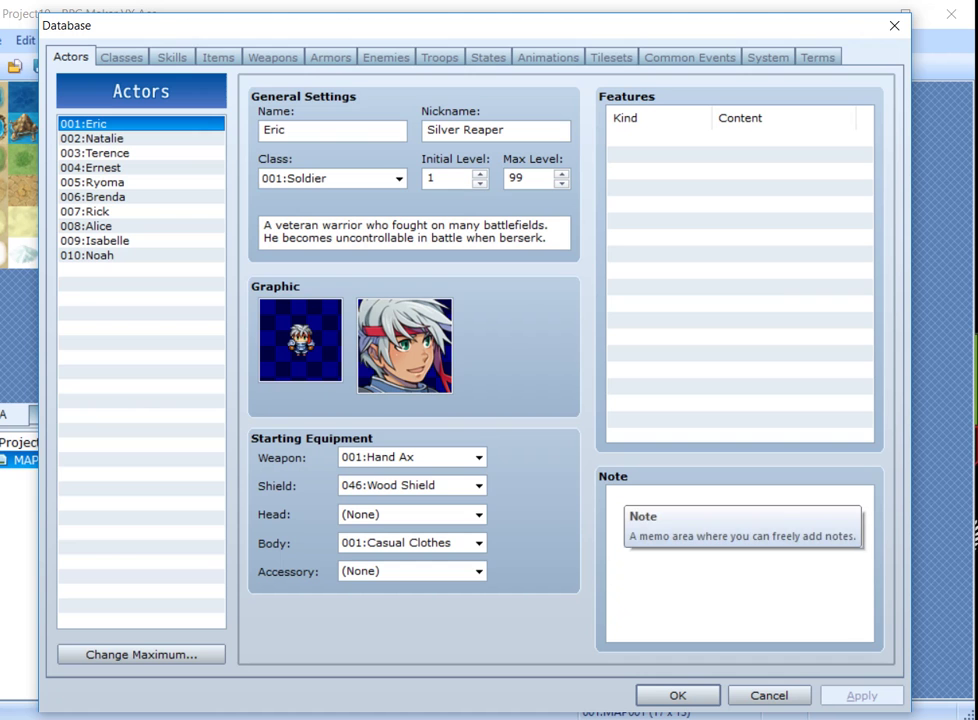
Enter the sample note "hjhkh" for actor 001, and erase it again
{"action": "left_click", "coordinate": [622, 494]}
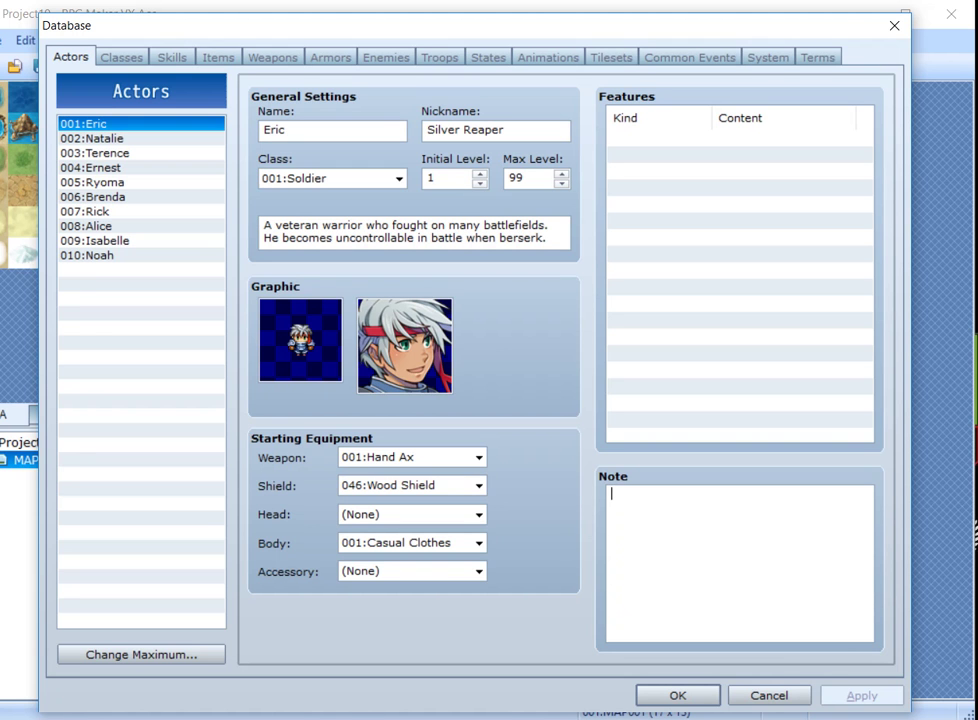
{"action": "type", "text": "hjhkh"}
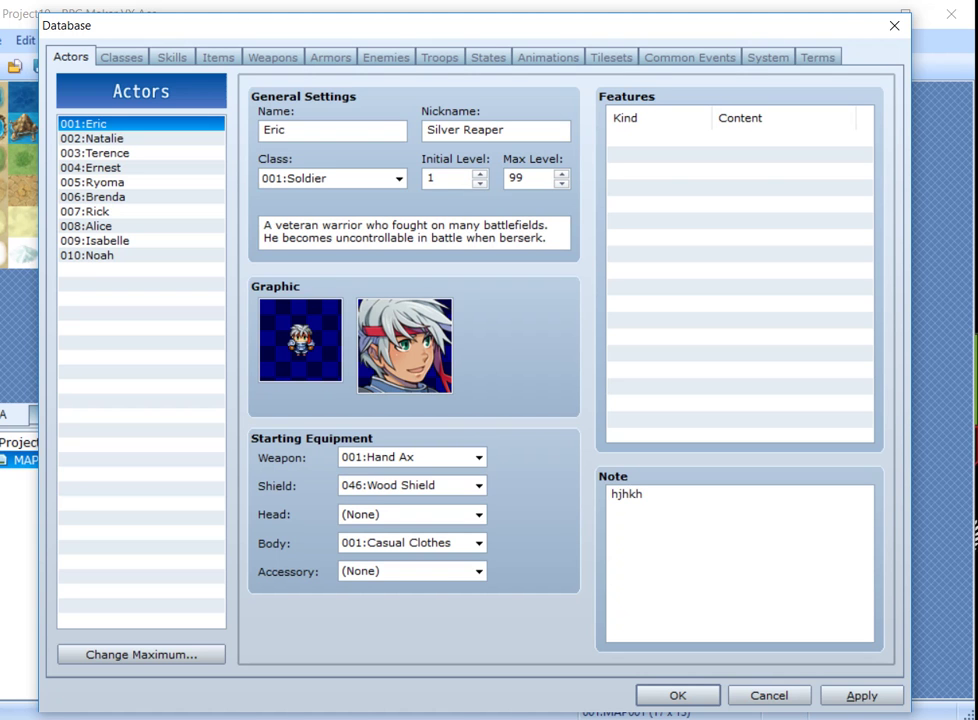
{"action": "key", "text": "BackSpace"}
{"action": "key", "text": "BackSpace"}
{"action": "key", "text": "BackSpace"}
{"action": "key", "text": "BackSpace"}
{"action": "key", "text": "BackSpace"}
Review actors 002, 003 and 004, and return to actor 001
{"action": "left_click", "coordinate": [92, 139]}
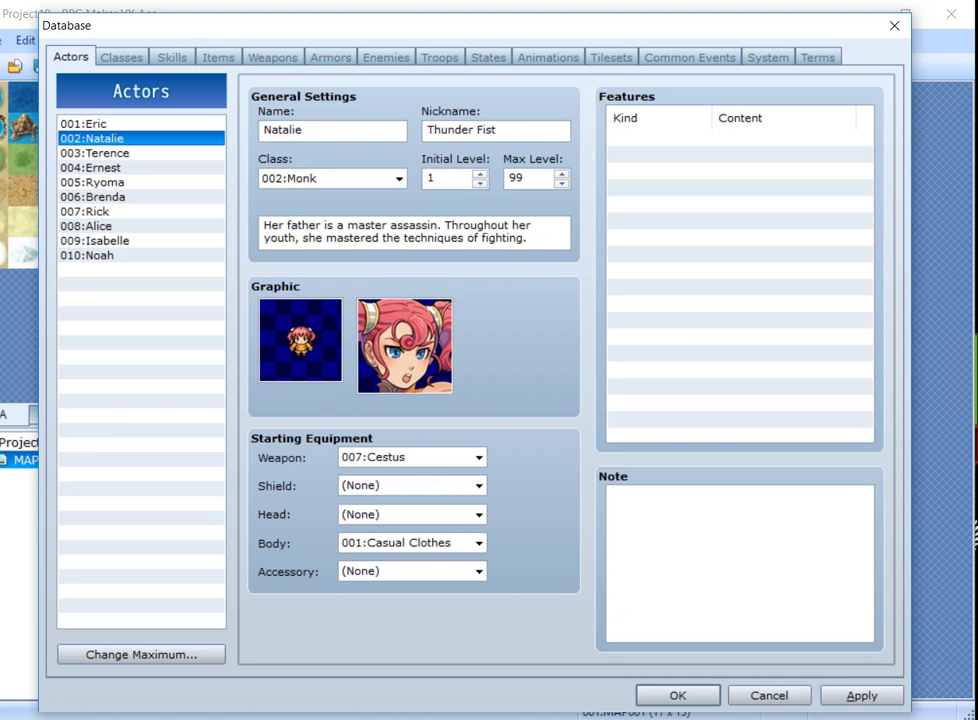
{"action": "left_click", "coordinate": [95, 153]}
{"action": "left_click", "coordinate": [92, 168]}
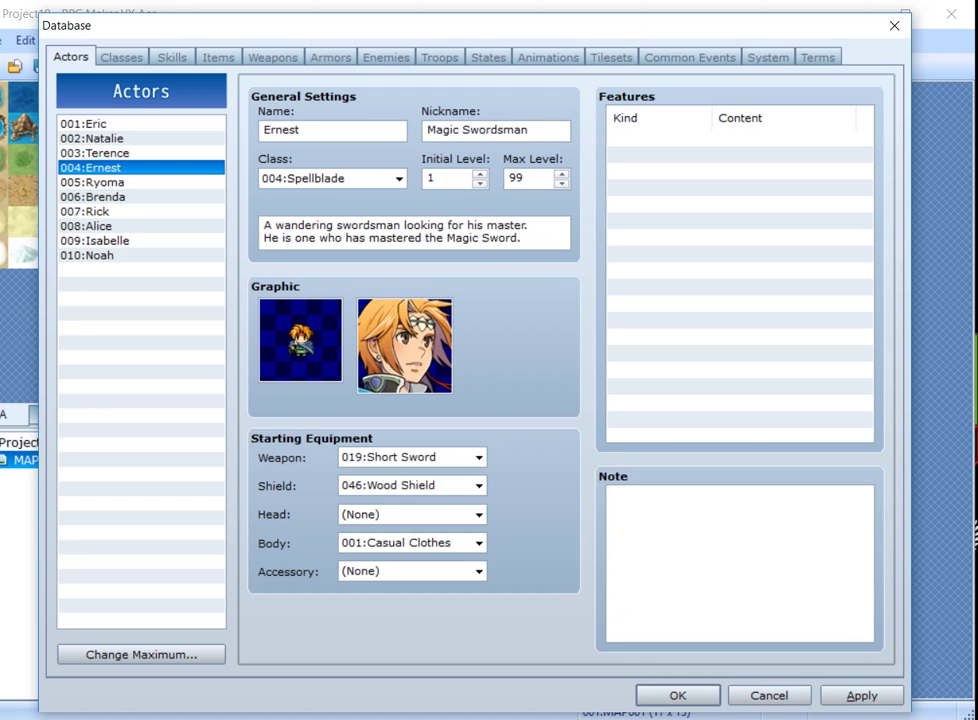
{"action": "left_click", "coordinate": [84, 124]}
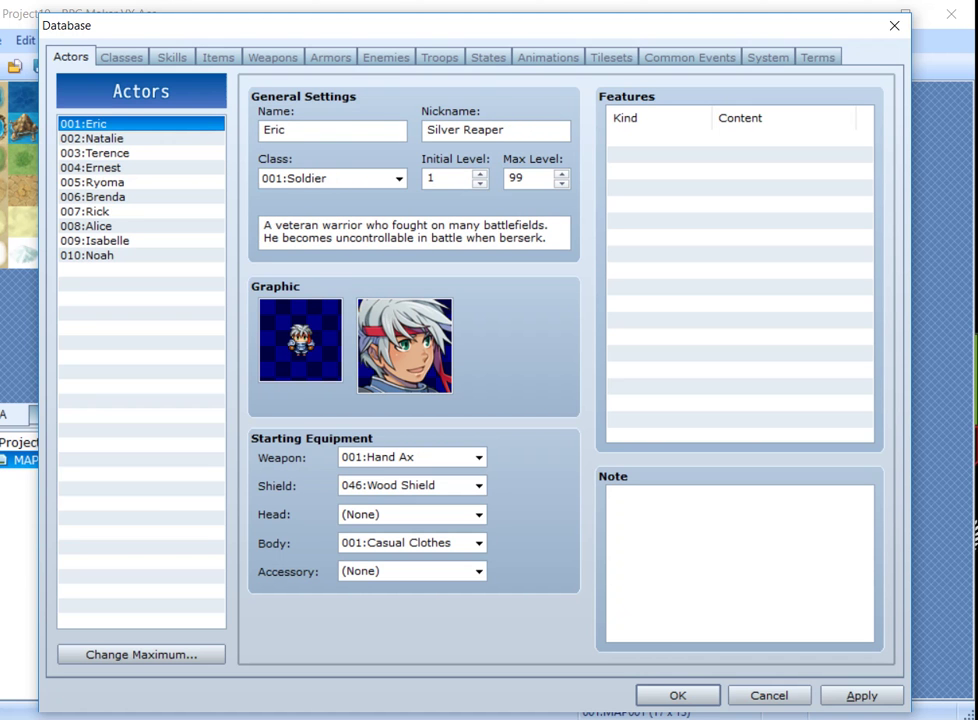
Add actor 002 to the initial party in the system settings, and toggle Show Player Followers off and back on
{"action": "left_click", "coordinate": [768, 58]}
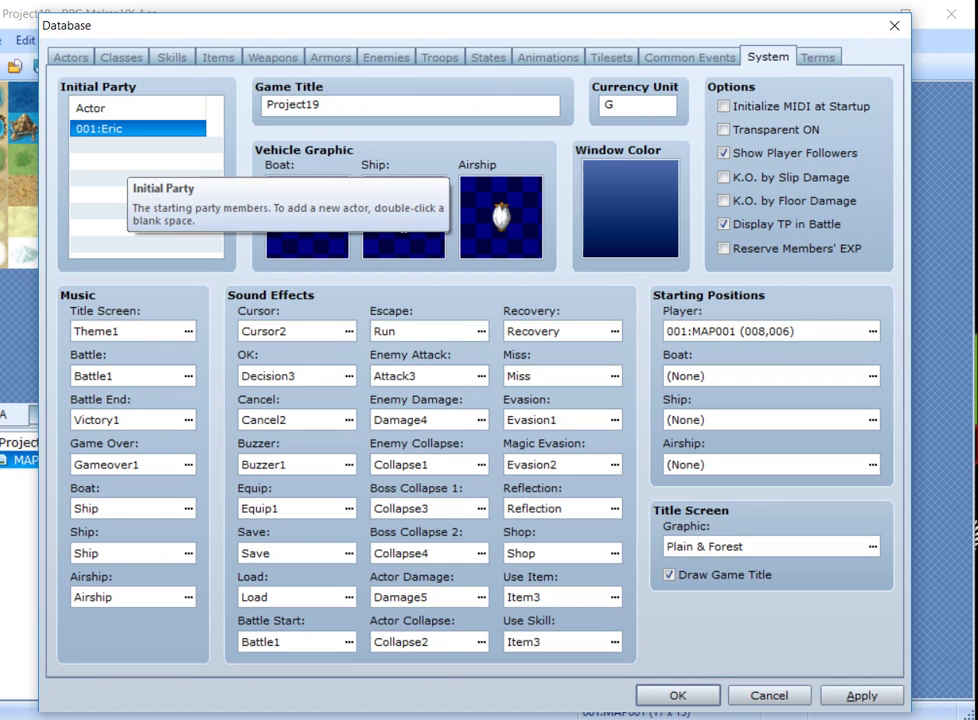
{"action": "left_click", "coordinate": [128, 146]}
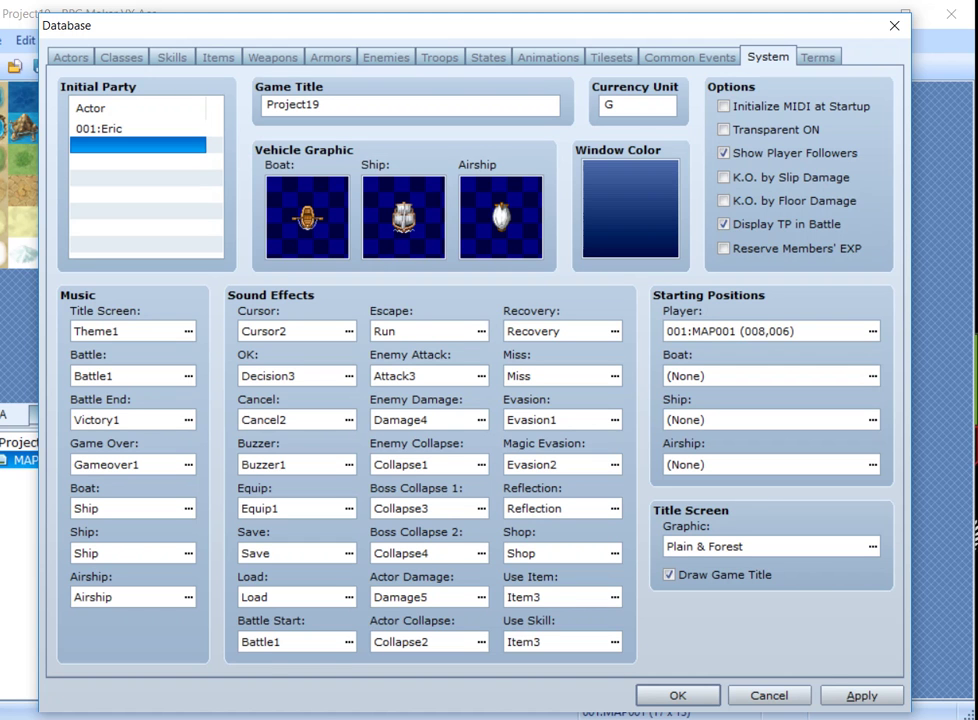
{"action": "double_click", "coordinate": [130, 146]}
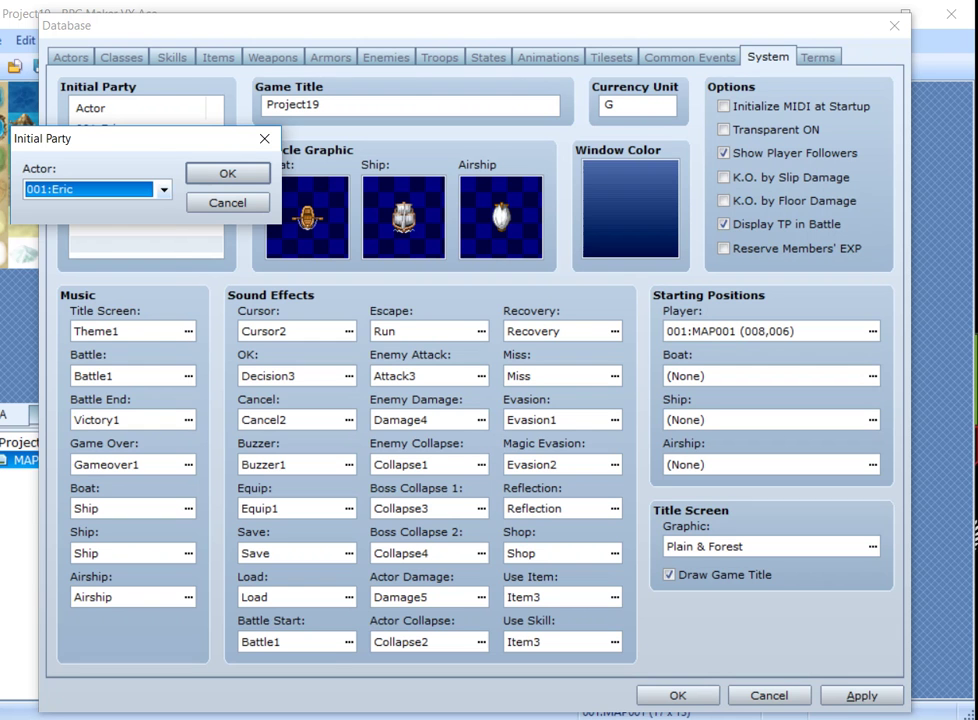
{"action": "left_click", "coordinate": [164, 190]}
{"action": "left_click", "coordinate": [72, 223]}
{"action": "left_click", "coordinate": [228, 173]}
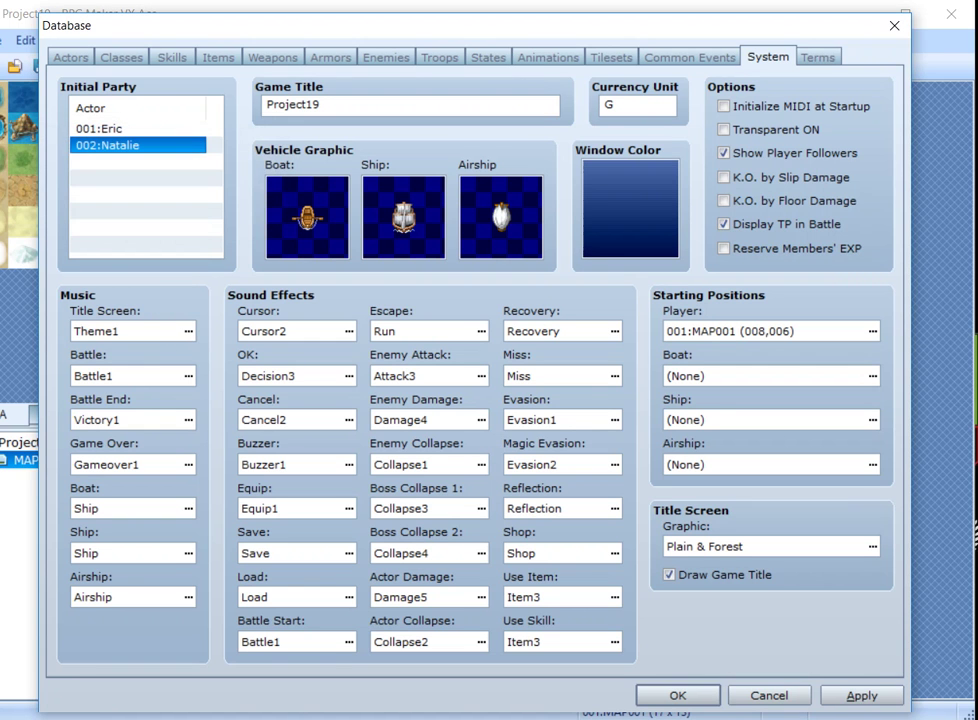
{"action": "left_click", "coordinate": [724, 153]}
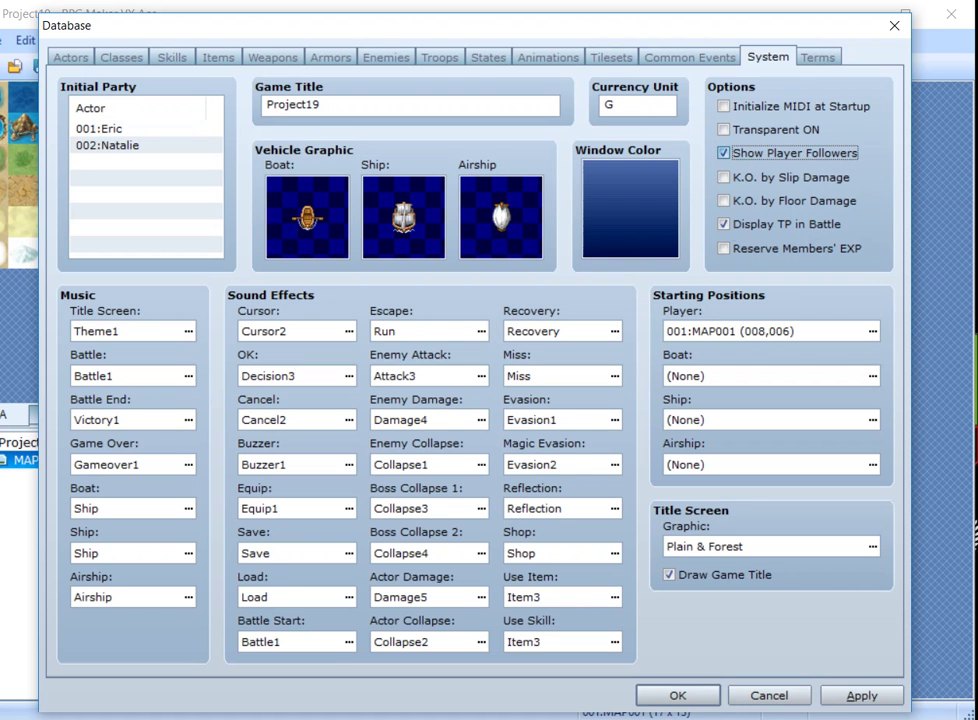
{"action": "left_click", "coordinate": [724, 153]}
Add actor 003 to the initial party as the third member
{"action": "left_click", "coordinate": [138, 162]}
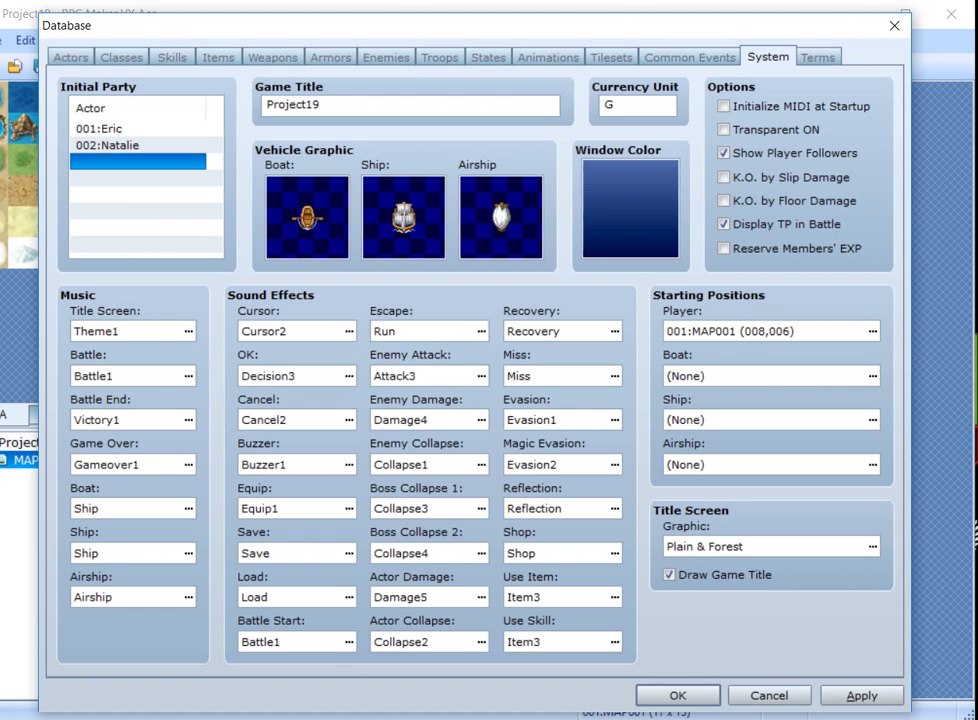
{"action": "double_click", "coordinate": [138, 162]}
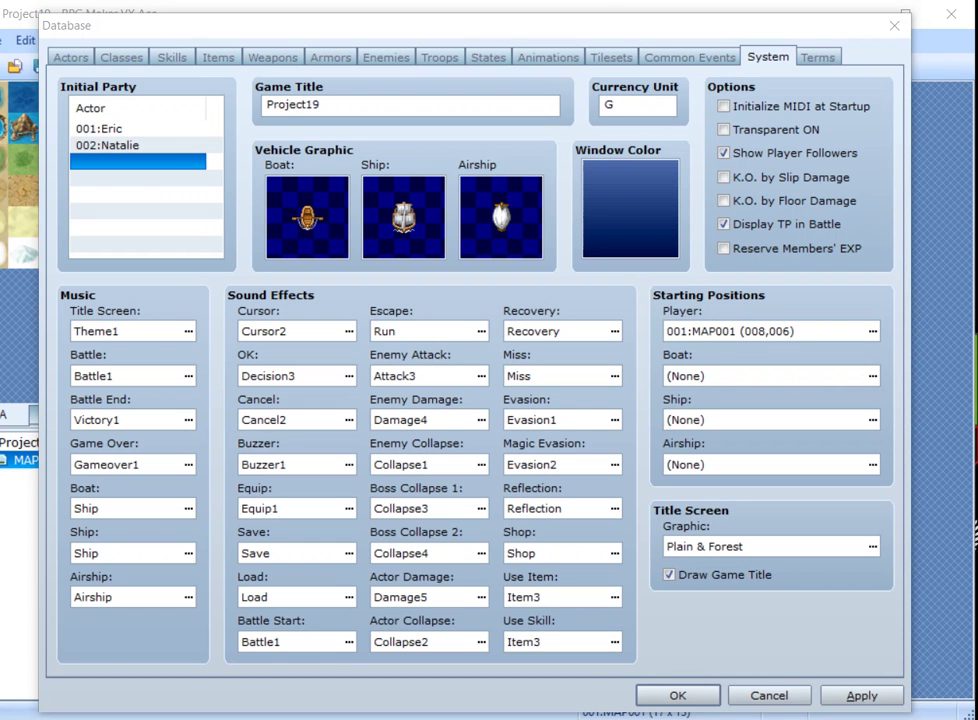
{"action": "left_click", "coordinate": [164, 189]}
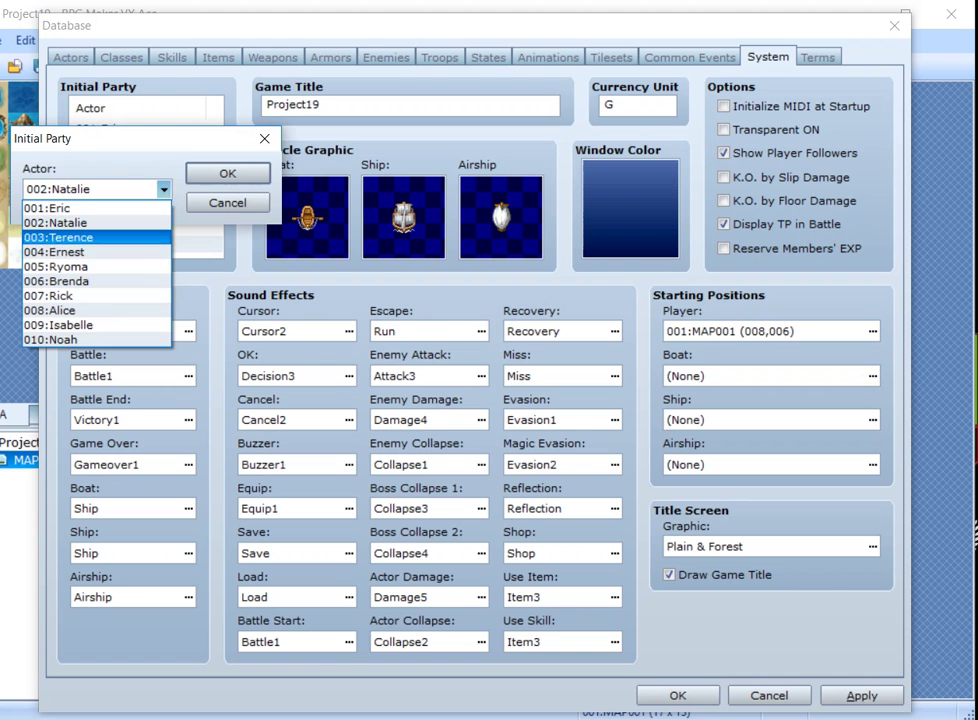
{"action": "left_click", "coordinate": [57, 237]}
{"action": "left_click", "coordinate": [228, 173]}
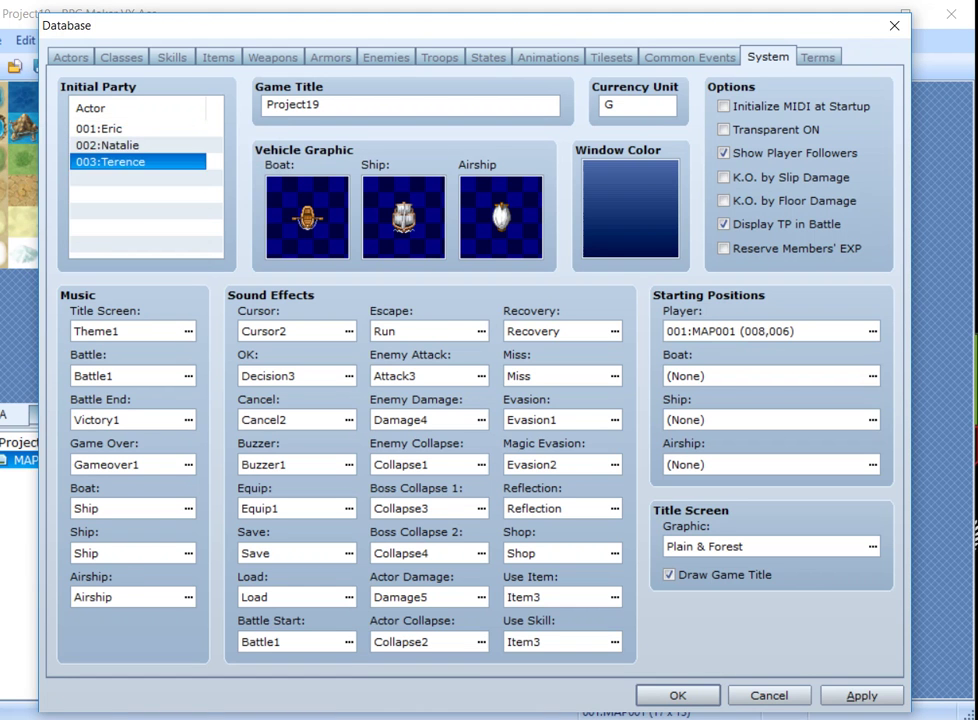
Add actor 004 as the fourth member of the initial party, then apply the changes and close the database
{"action": "double_click", "coordinate": [140, 162]}
{"action": "left_click", "coordinate": [164, 189]}
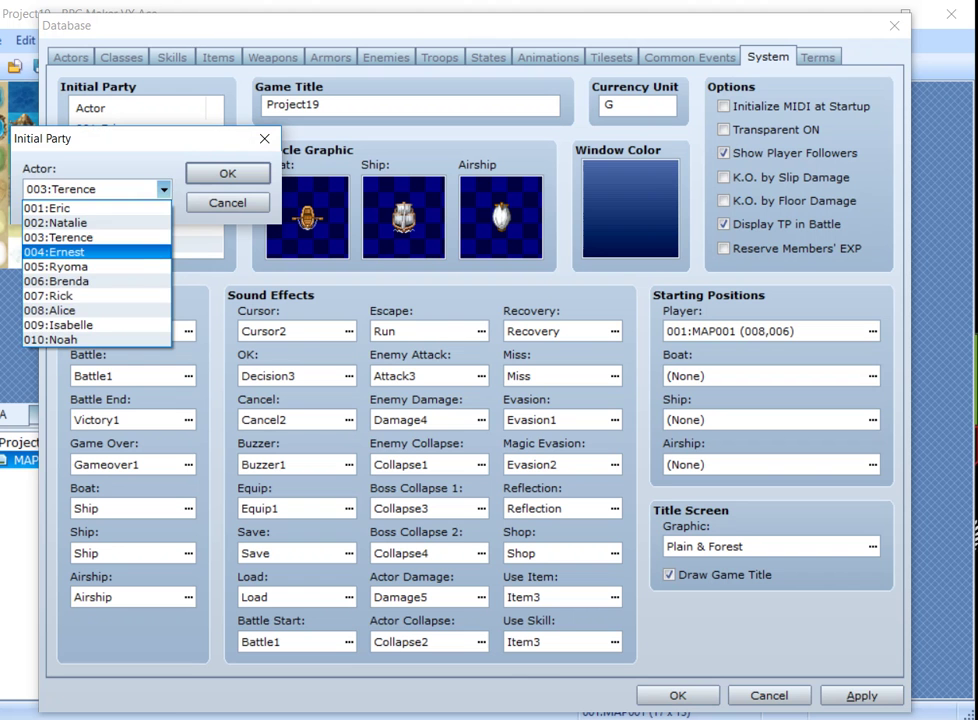
{"action": "left_click", "coordinate": [57, 252]}
{"action": "left_click", "coordinate": [228, 174]}
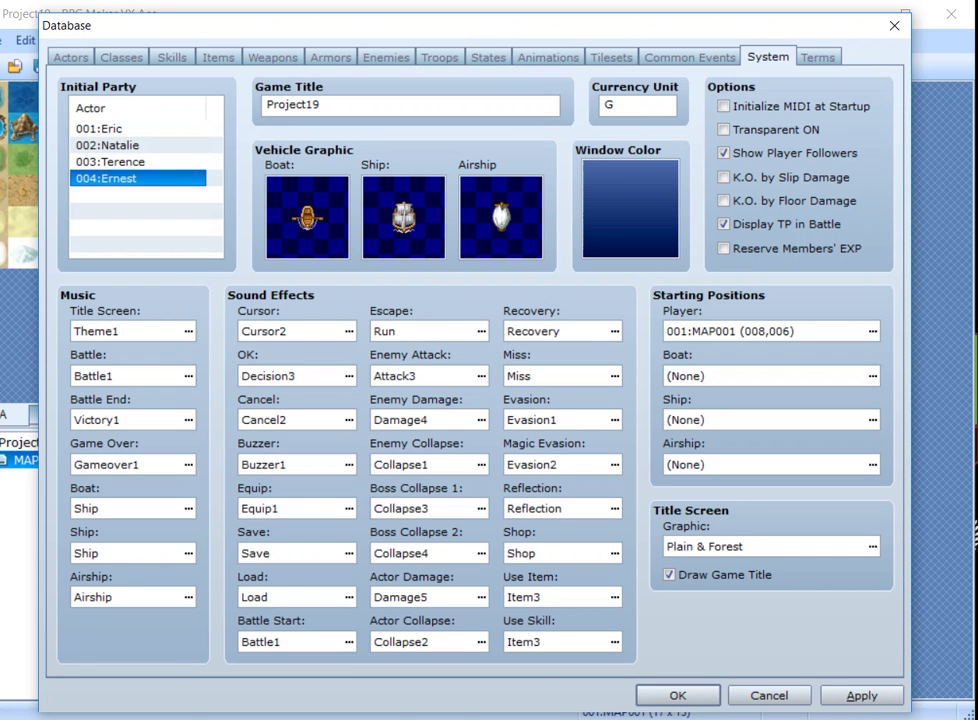
{"action": "left_click", "coordinate": [862, 696]}
{"action": "left_click", "coordinate": [678, 696]}
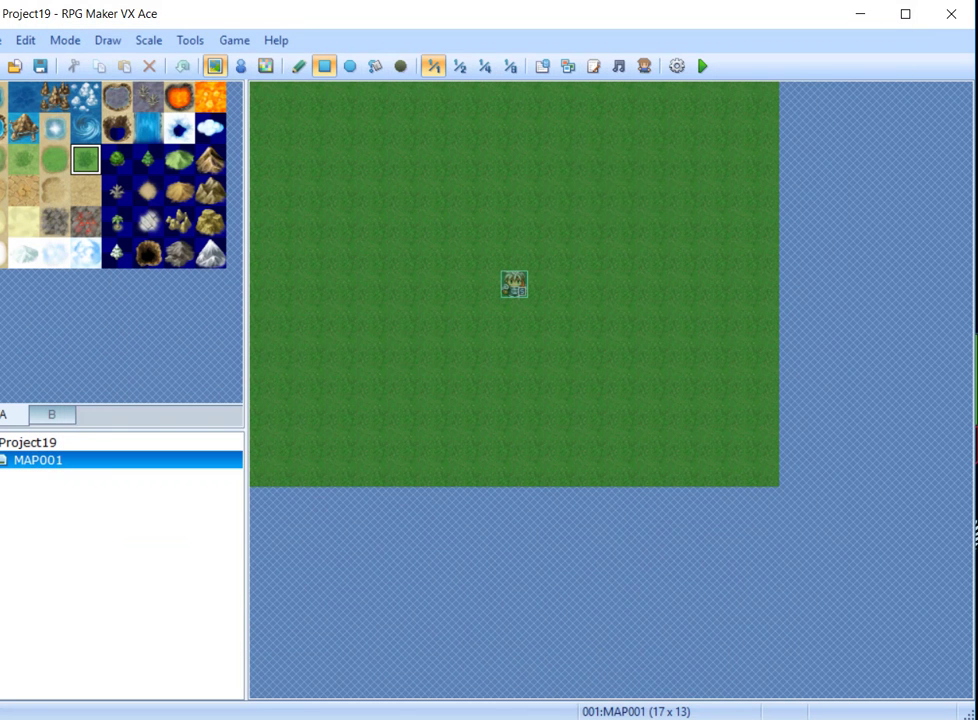
Save the project changes and start a playtest, moving the game window fully into view over the map
{"action": "left_click", "coordinate": [702, 66]}
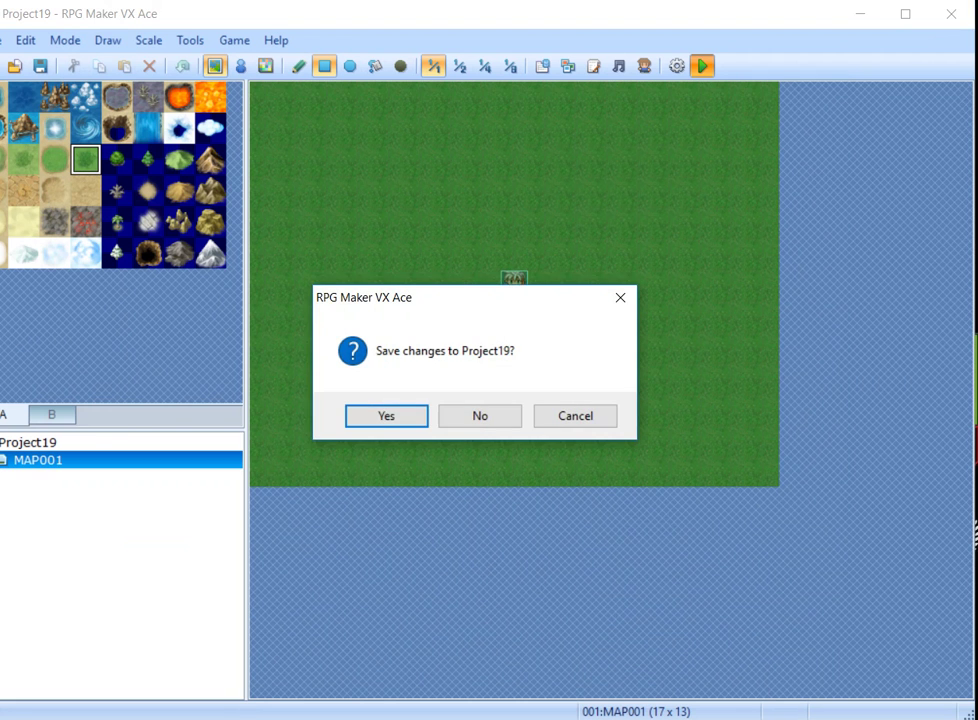
{"action": "key", "text": "Return"}
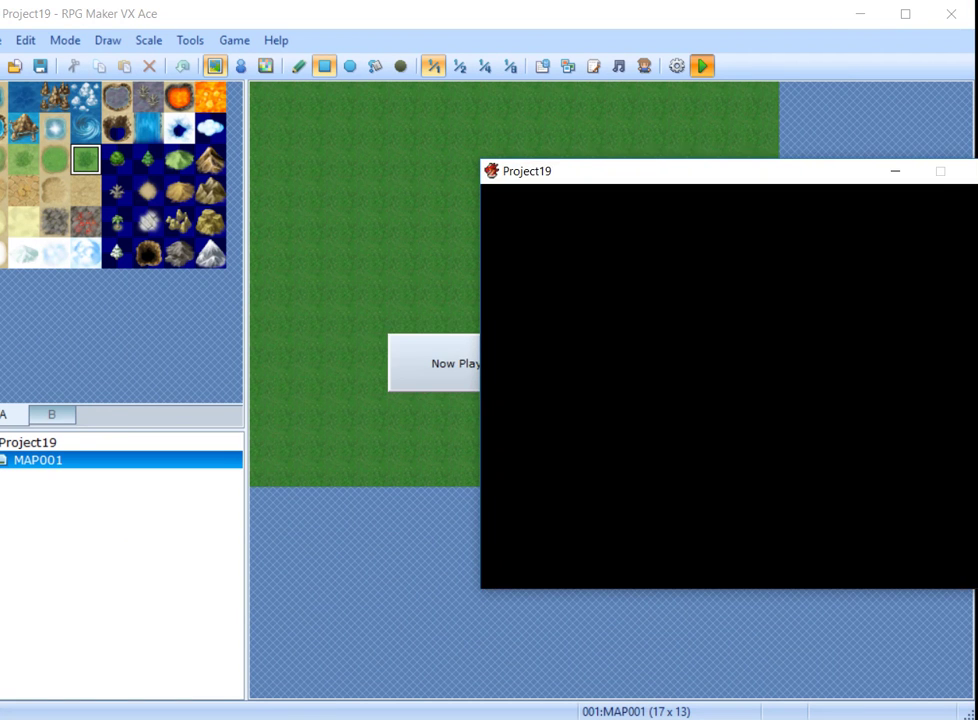
{"action": "left_click_drag", "start_coordinate": [656, 171], "coordinate": [426, 88]}
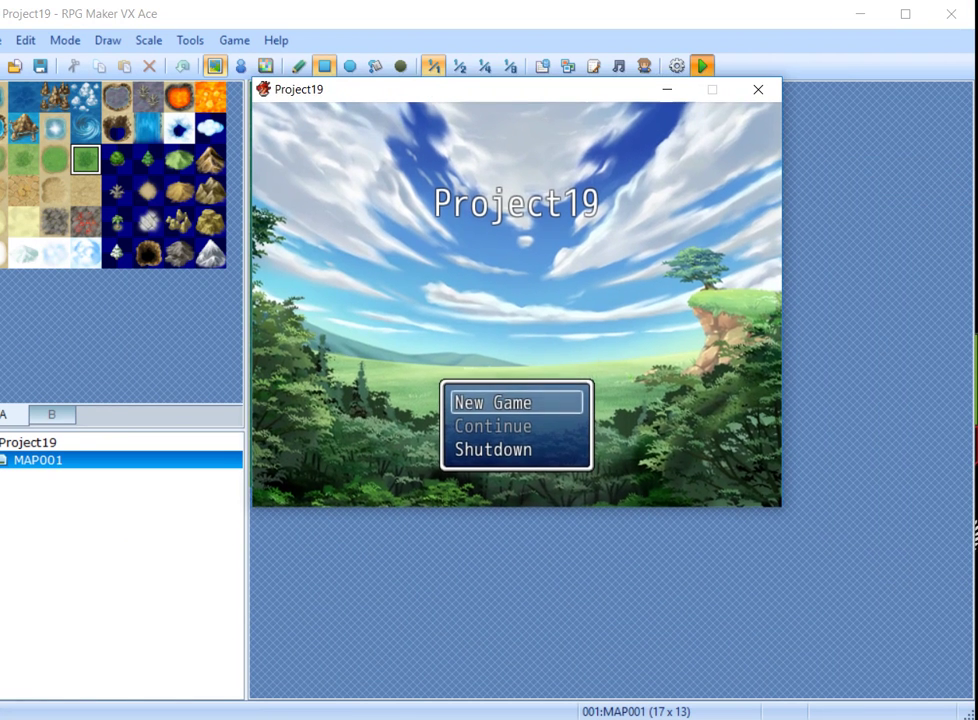
Start a new game and walk the lead character several tiles right so the three followers line up behind
{"action": "key", "text": "Return"}
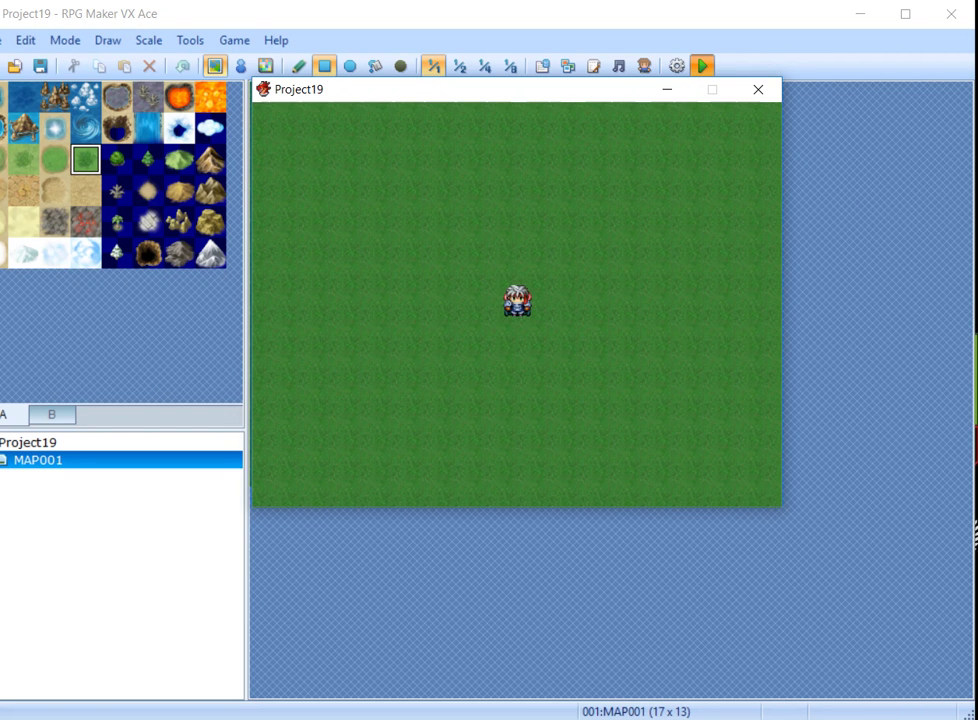
{"action": "key", "text": "Right"}
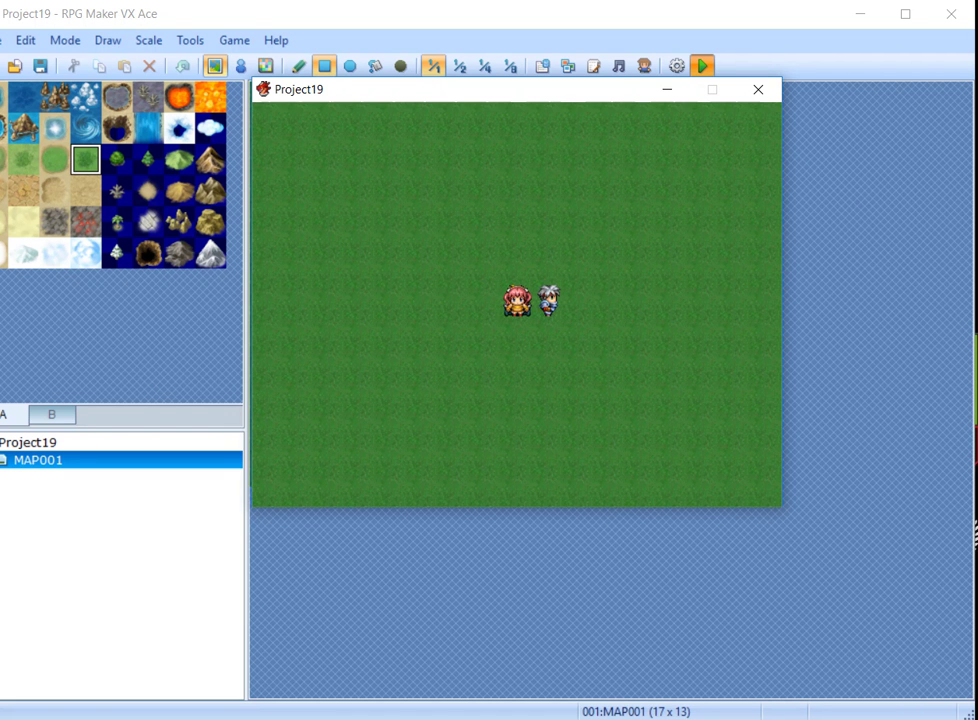
{"action": "key", "text": "Right"}
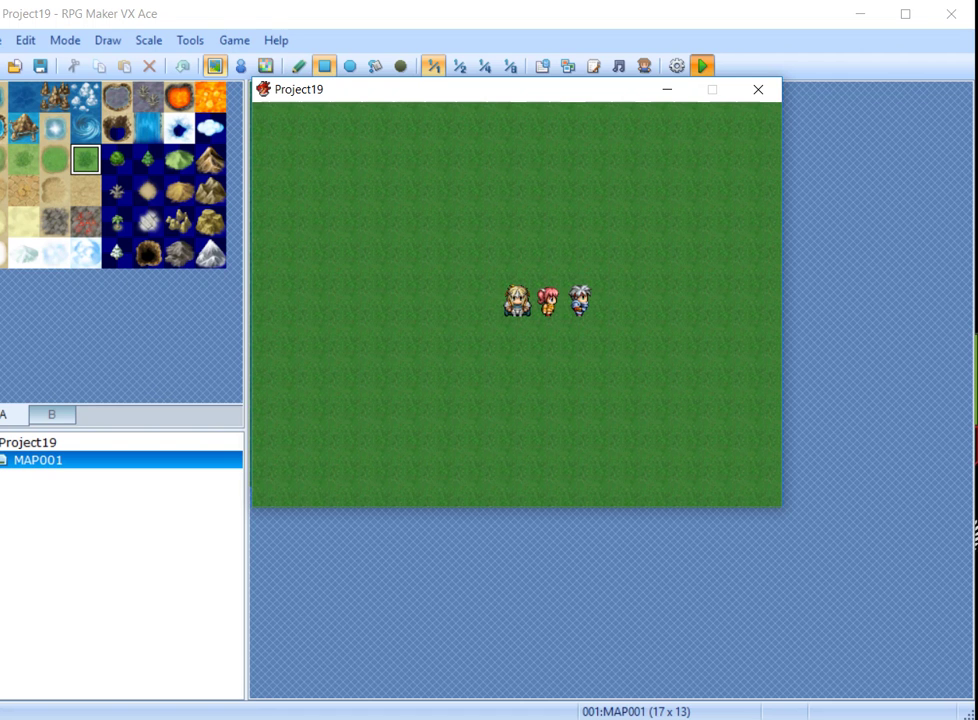
{"action": "key", "text": "Right"}
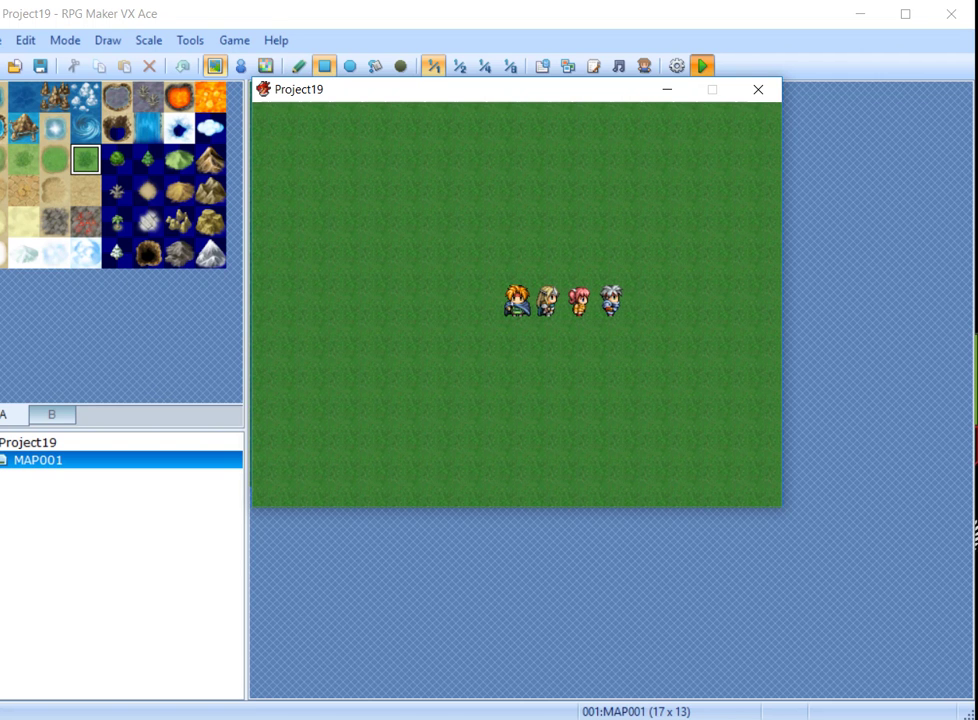
{"action": "key", "text": "Right"}
Walk the party around the map in all four directions to check how the followers trail the leader, and close the playtest
{"action": "key", "text": "Up"}
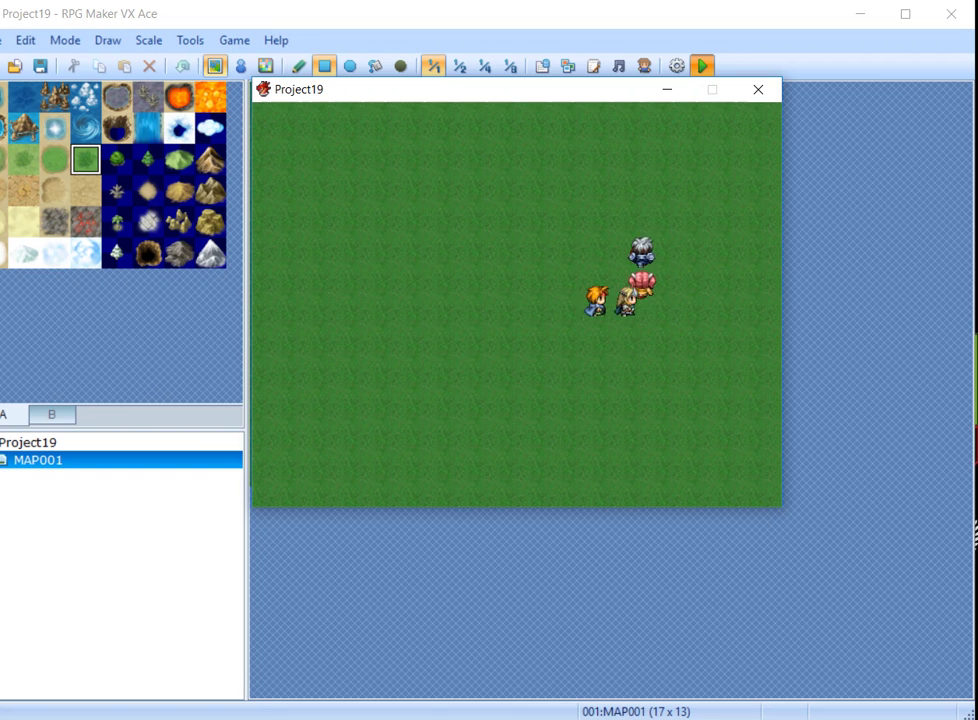
{"action": "key", "text": "Left"}
{"action": "key", "text": "Left"}
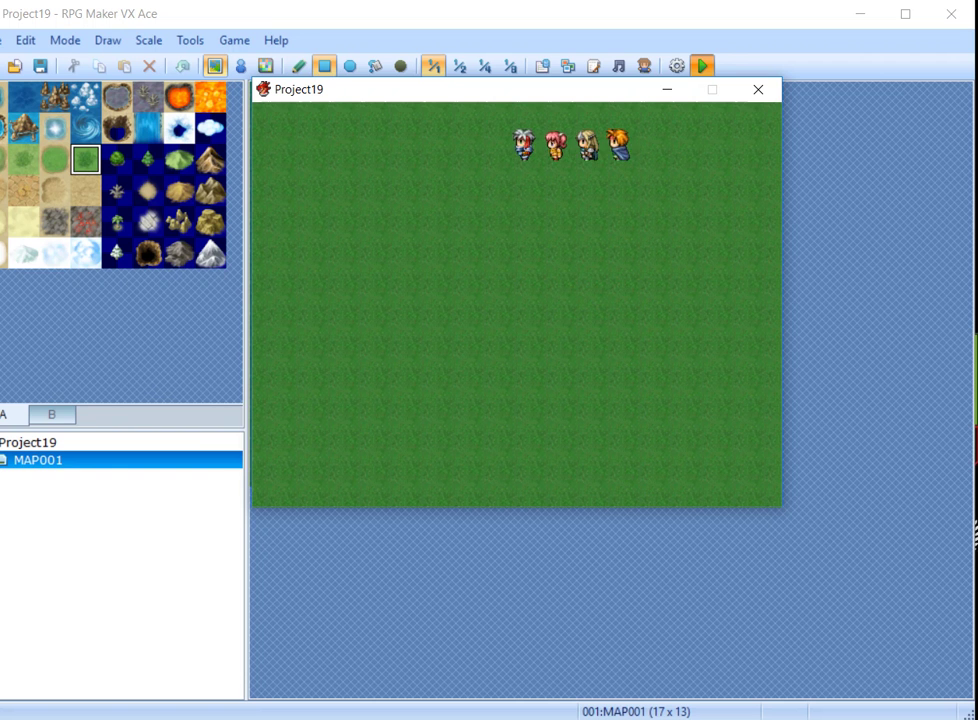
{"action": "key", "text": "Down"}
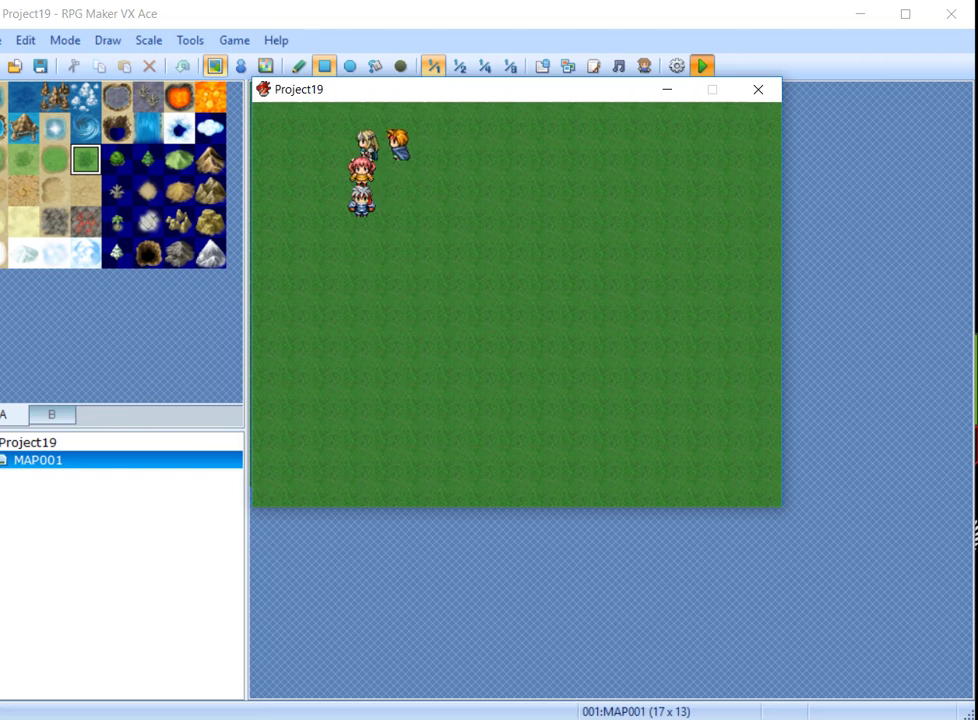
{"action": "key", "text": "Right"}
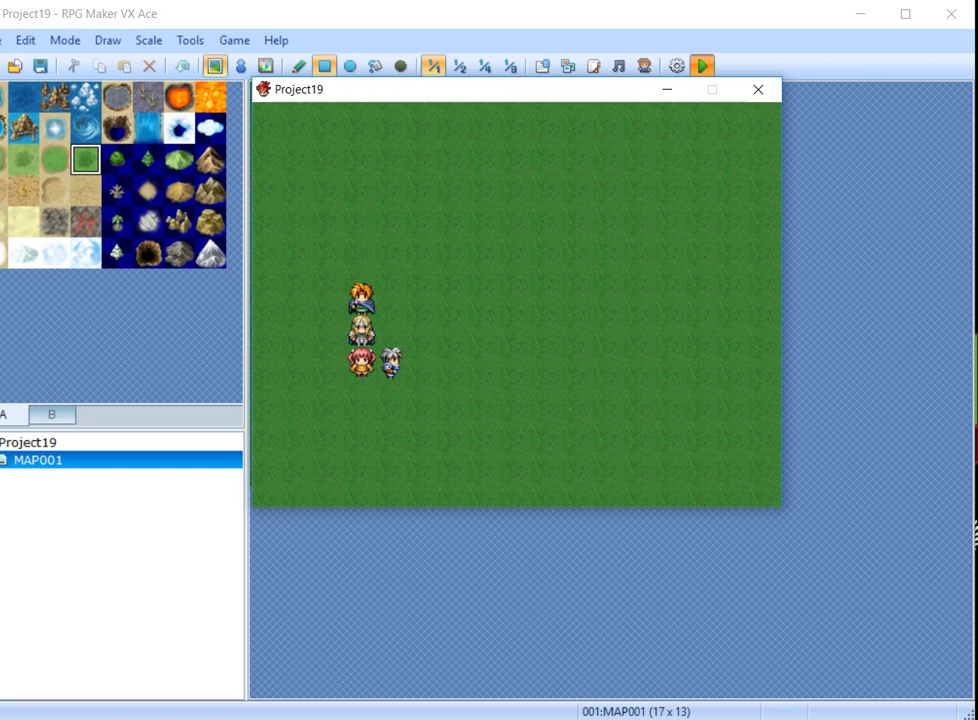
{"action": "key", "text": "Up"}
{"action": "key", "text": "Right"}
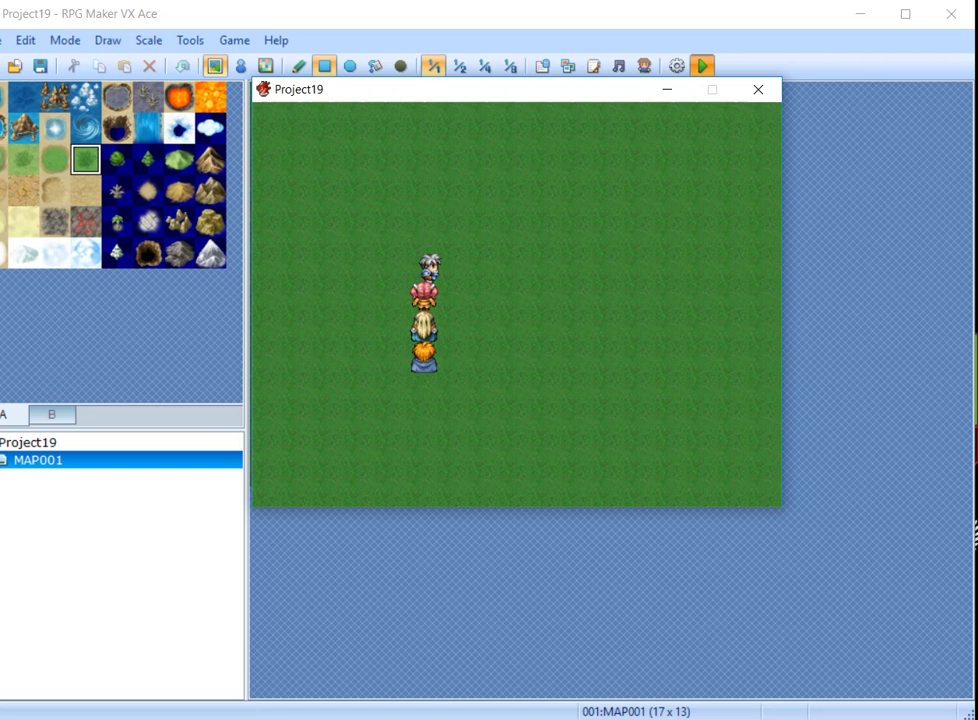
{"action": "key", "text": "Left"}
{"action": "key", "text": "Up"}
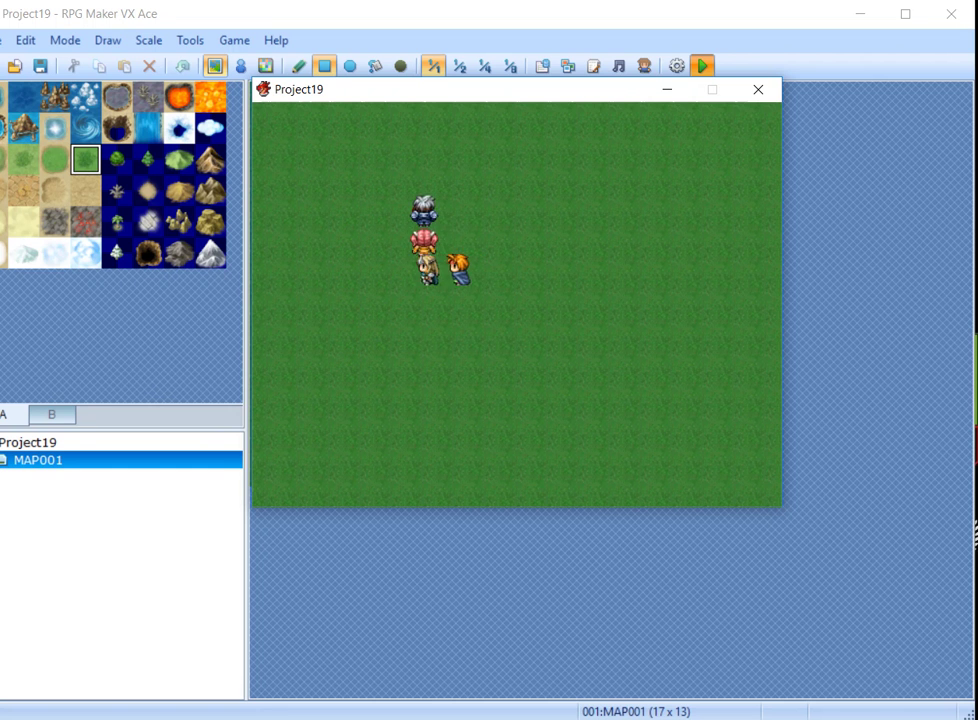
{"action": "key", "text": "Right"}
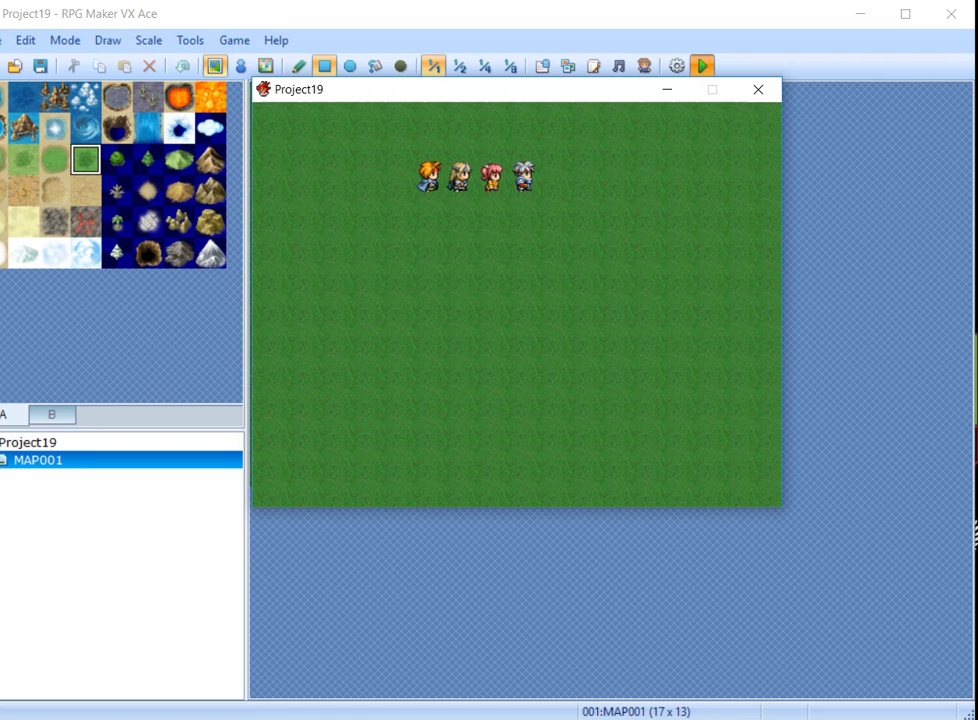
{"action": "key", "text": "Down"}
{"action": "key", "text": "Down"}
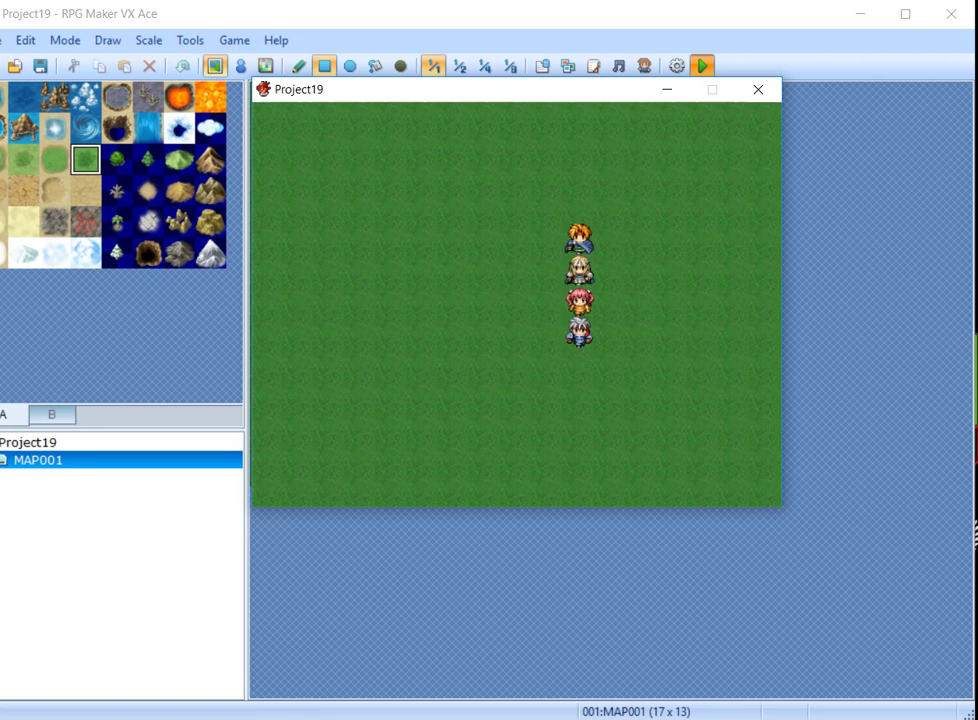
{"action": "key", "text": "Left"}
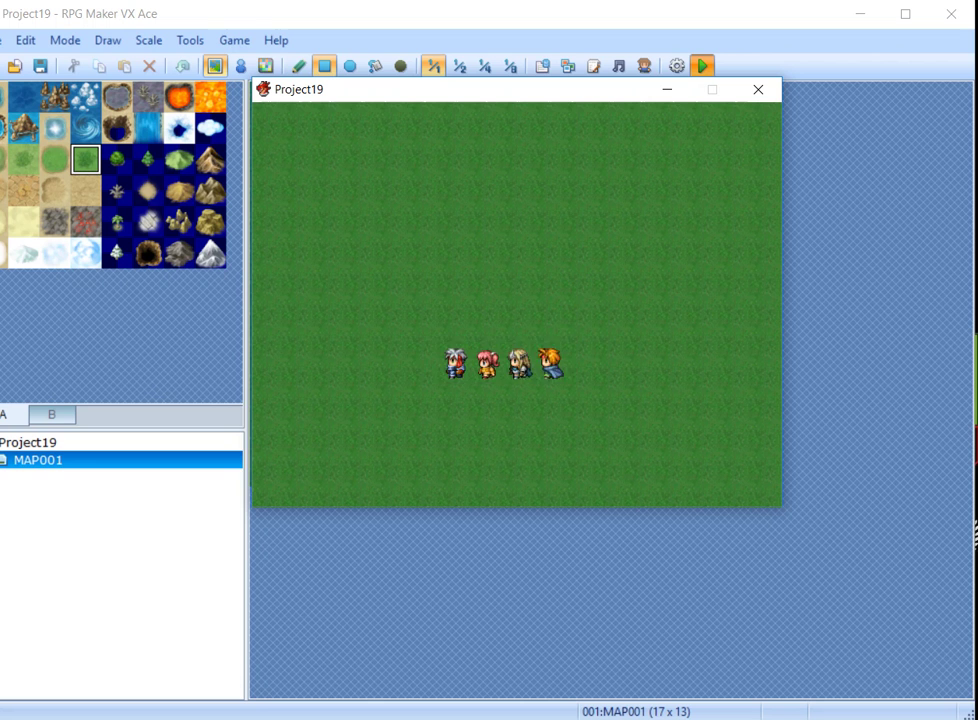
{"action": "key", "text": "Up"}
{"action": "key", "text": "Up"}
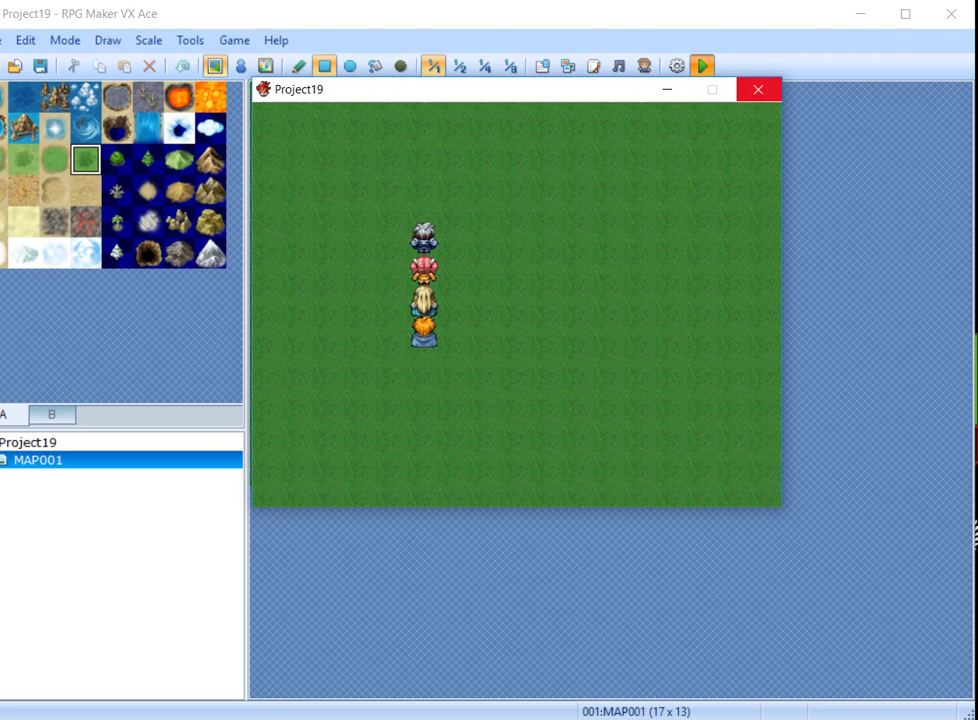
{"action": "left_click", "coordinate": [758, 89]}
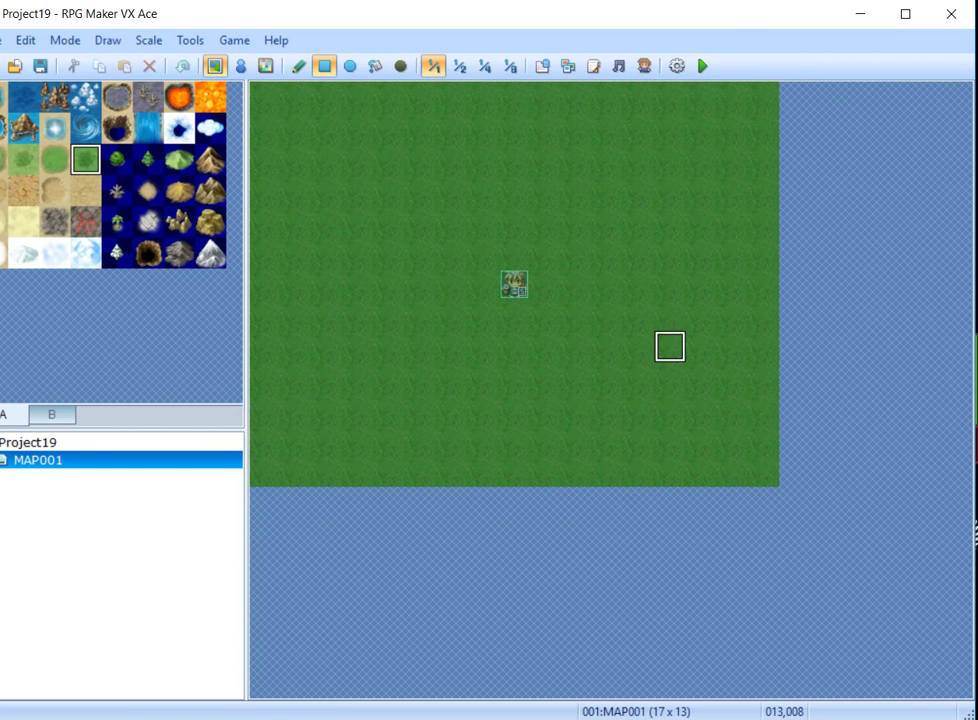